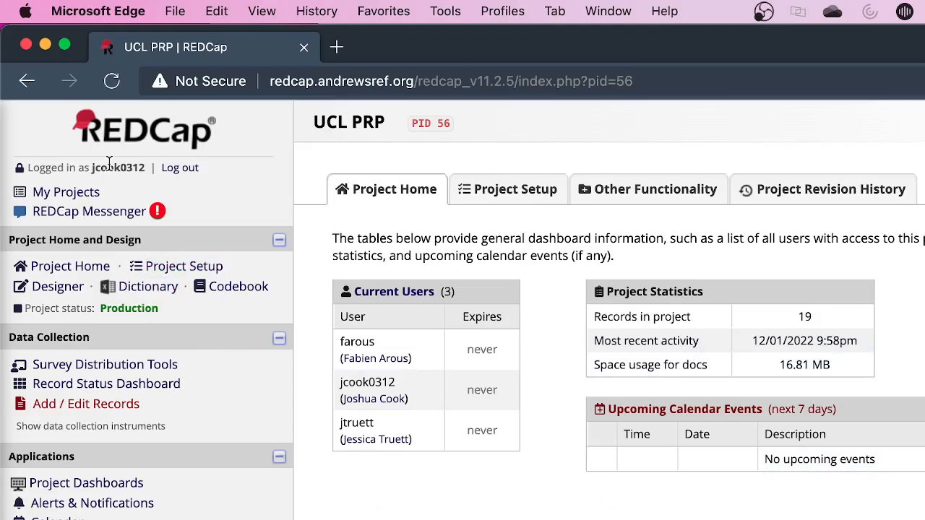
Open the Survey Queue setup in the Online Designer and look over the hidden-queue setting and the listed surveys
{"action": "left_click", "coordinate": [58, 287]}
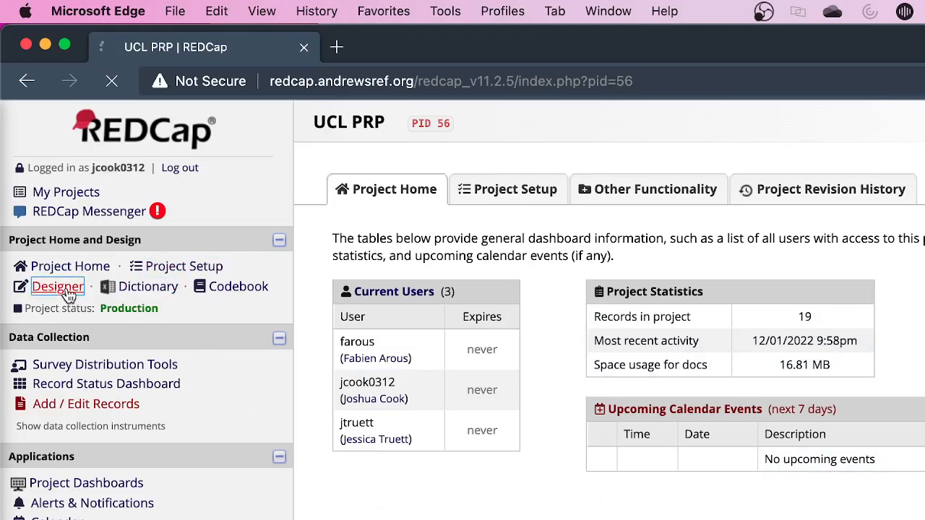
{"action": "scroll", "coordinate": [668, 378], "scroll_direction": "down", "scroll_amount": 1}
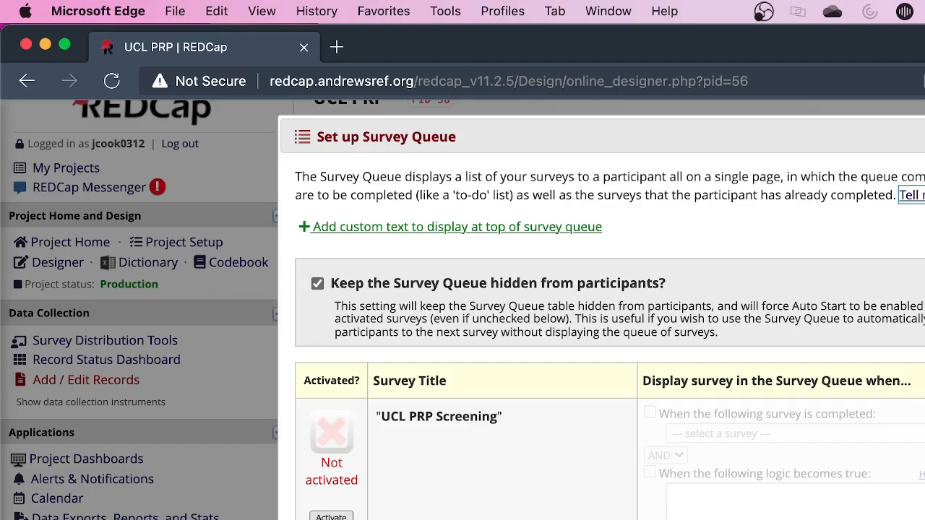
{"action": "scroll", "coordinate": [601, 325], "scroll_direction": "down", "scroll_amount": 8}
{"action": "scroll", "coordinate": [601, 325], "scroll_direction": "up", "scroll_amount": 1}
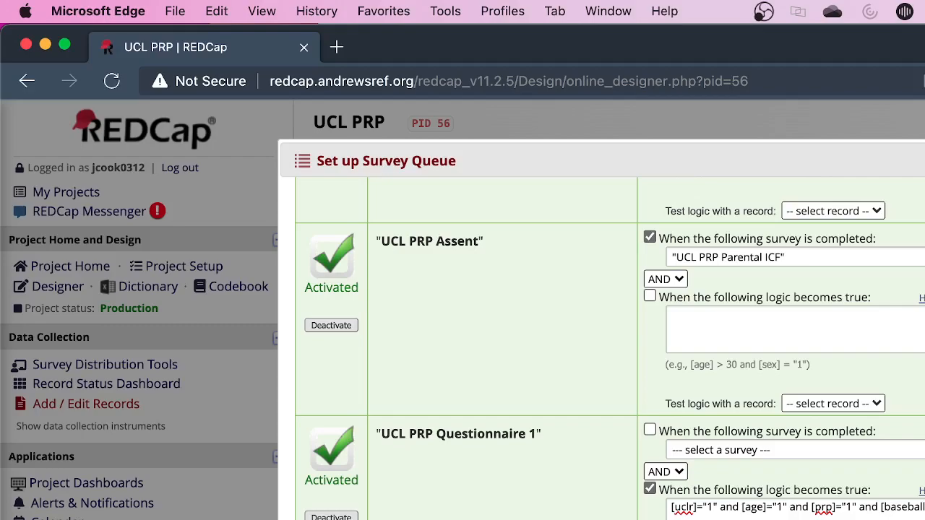
{"action": "scroll", "coordinate": [602, 325], "scroll_direction": "up", "scroll_amount": 8}
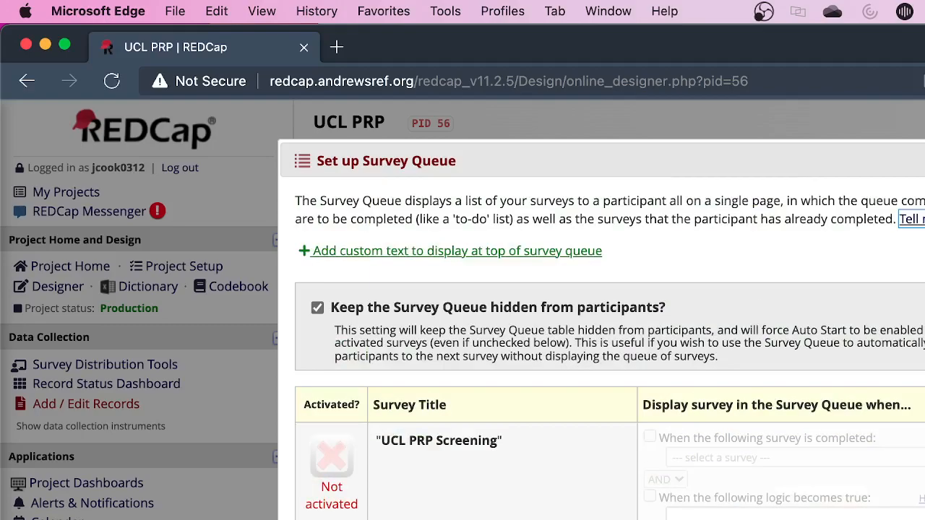
{"action": "scroll", "coordinate": [609, 347], "scroll_direction": "down", "scroll_amount": 1}
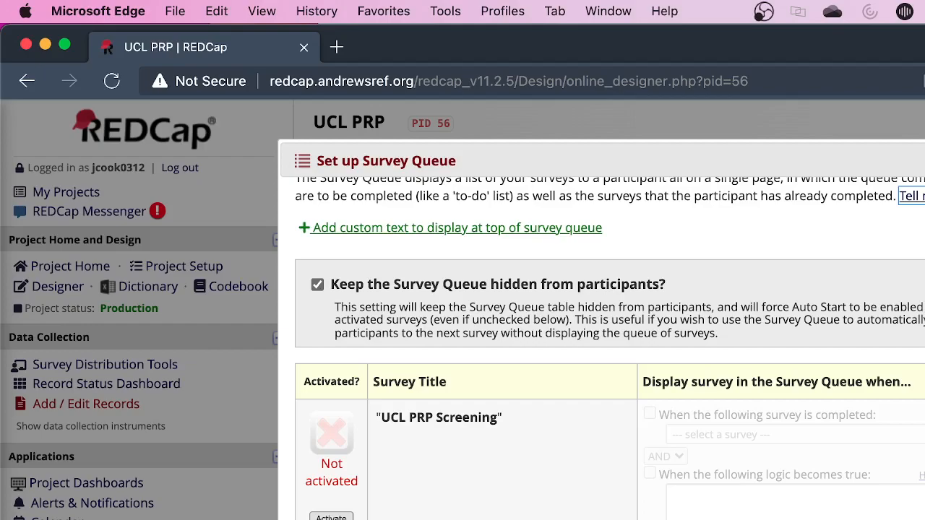
{"action": "scroll", "coordinate": [610, 347], "scroll_direction": "down", "scroll_amount": 10}
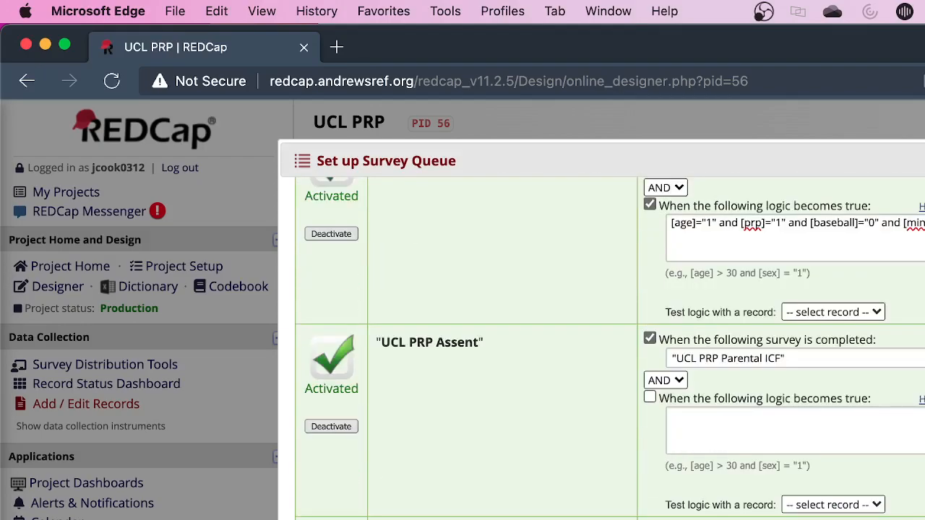
{"action": "scroll", "coordinate": [610, 347], "scroll_direction": "down", "scroll_amount": 3}
{"action": "scroll", "coordinate": [610, 346], "scroll_direction": "up", "scroll_amount": 10}
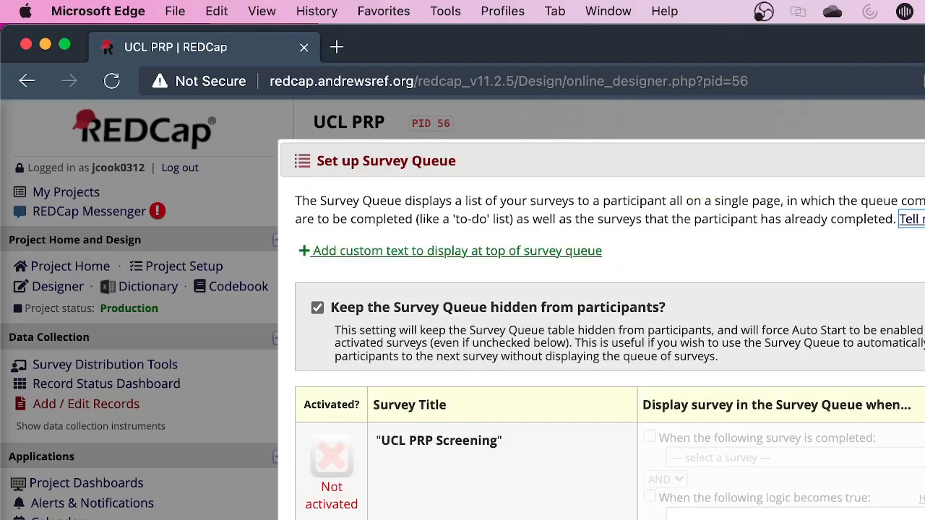
Examine the survey-completion and logic conditions that queue the UCL PRP ICF and UCL PRP Parental ICF surveys
{"action": "scroll", "coordinate": [609, 346], "scroll_direction": "down", "scroll_amount": 1}
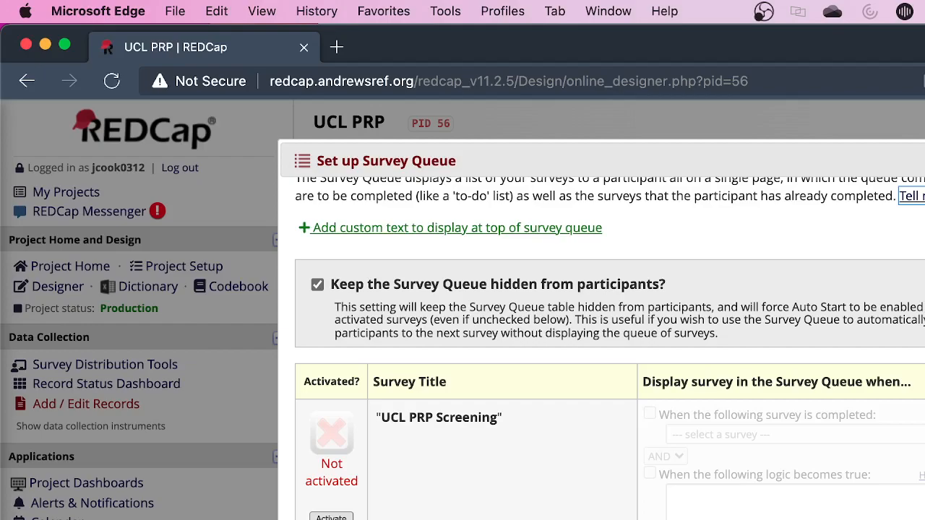
{"action": "scroll", "coordinate": [739, 437], "scroll_direction": "down", "scroll_amount": 10}
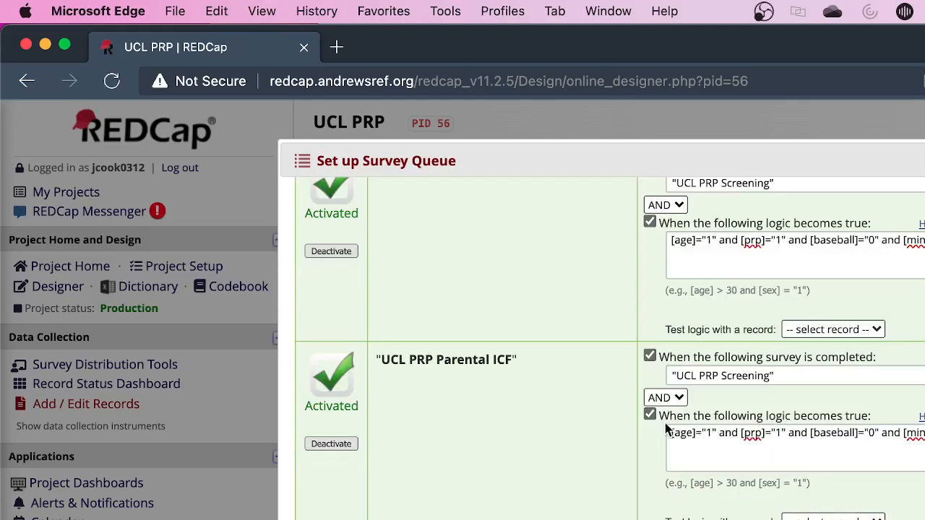
{"action": "scroll", "coordinate": [672, 419], "scroll_direction": "up", "scroll_amount": 2}
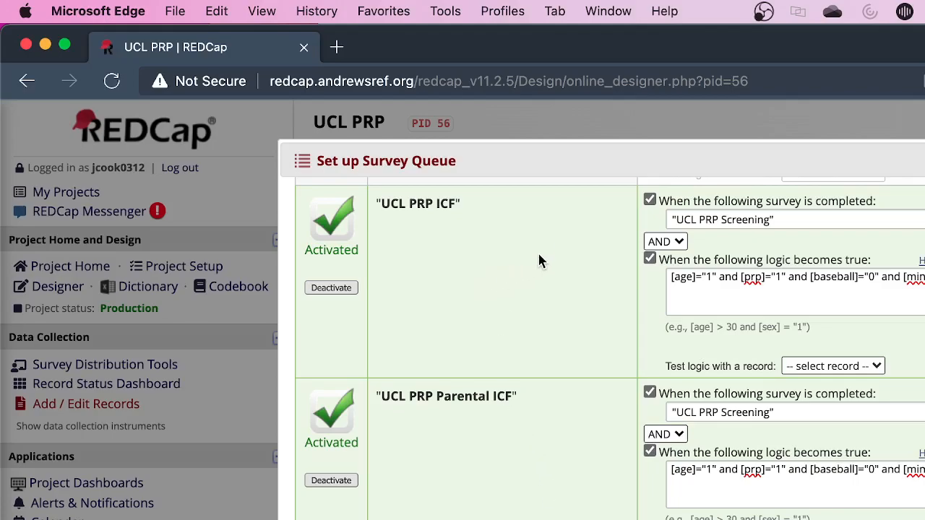
{"action": "scroll", "coordinate": [612, 341], "scroll_direction": "up", "scroll_amount": 1}
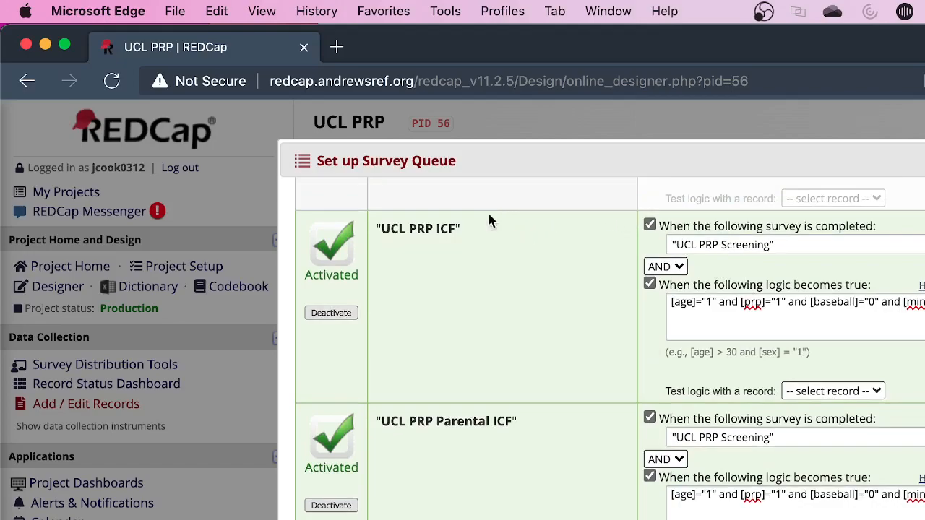
{"action": "scroll", "coordinate": [490, 199], "scroll_direction": "up", "scroll_amount": 2}
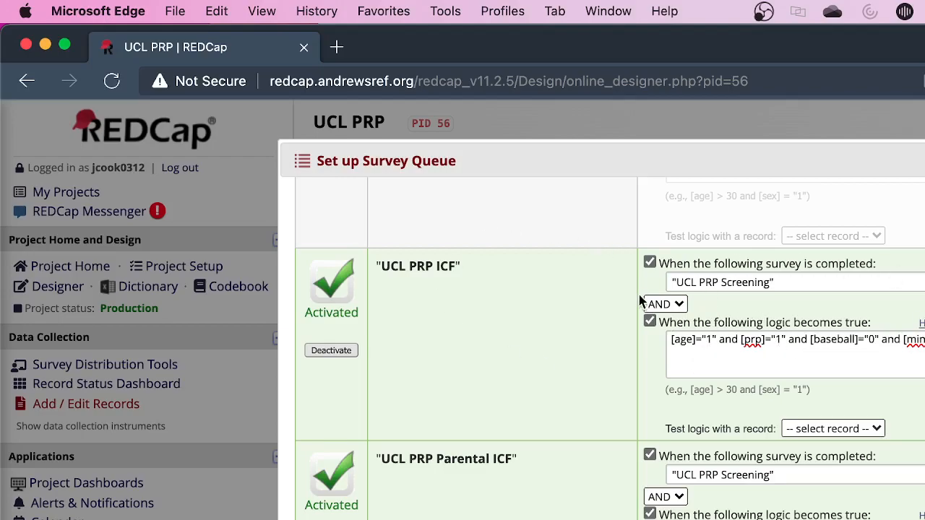
{"action": "scroll", "coordinate": [665, 498], "scroll_direction": "down", "scroll_amount": 3}
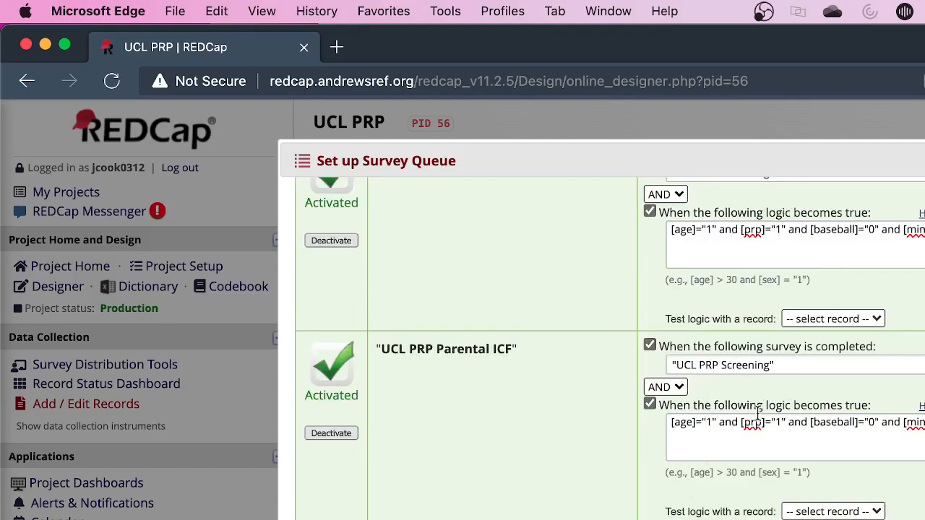
{"action": "scroll", "coordinate": [751, 415], "scroll_direction": "up", "scroll_amount": 1}
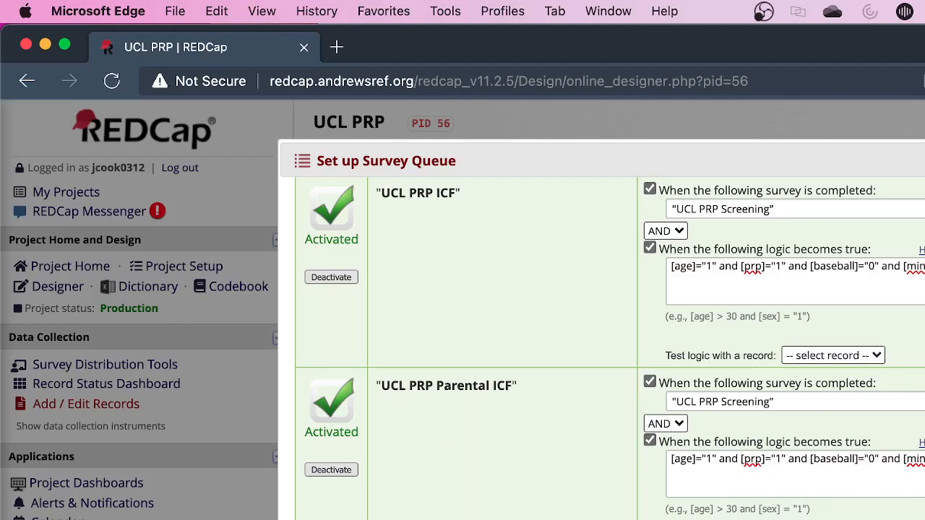
Review the queue conditions of the UCL PRP Assent and Questionnaire 1 surveys, and close the Survey Queue setup
{"action": "scroll", "coordinate": [609, 348], "scroll_direction": "down", "scroll_amount": 3}
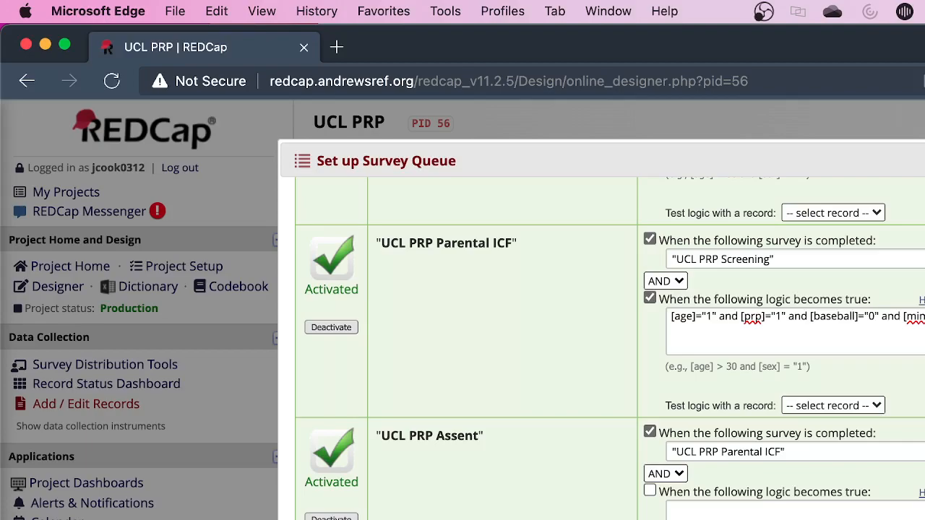
{"action": "scroll", "coordinate": [610, 348], "scroll_direction": "down", "scroll_amount": 3}
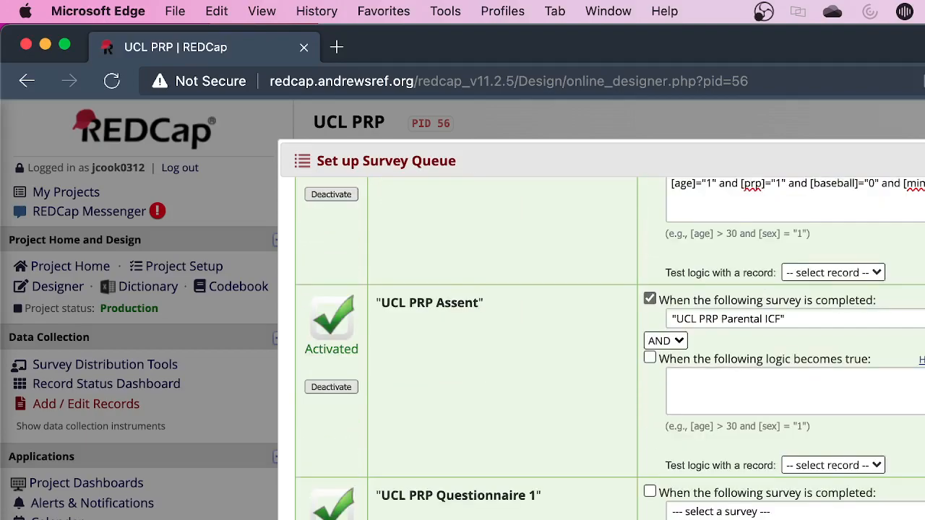
{"action": "scroll", "coordinate": [610, 348], "scroll_direction": "down", "scroll_amount": 3}
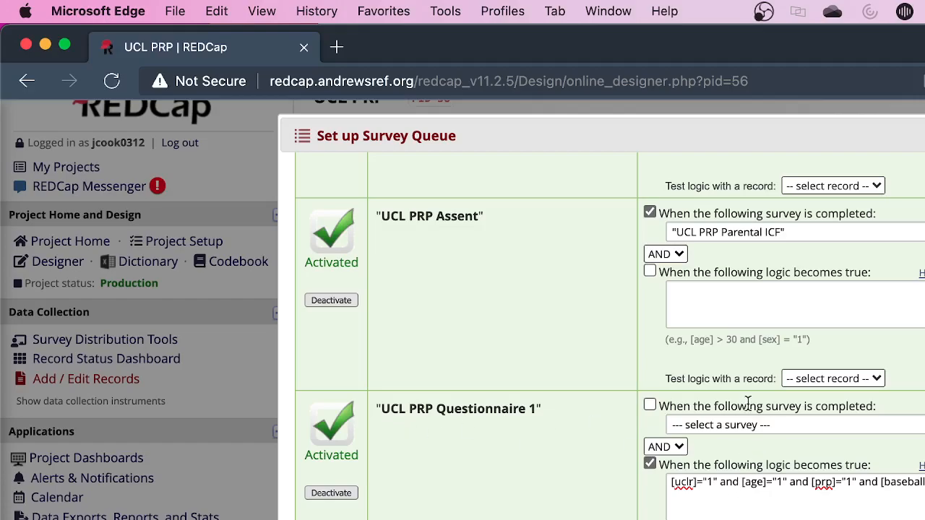
{"action": "scroll", "coordinate": [747, 405], "scroll_direction": "up", "scroll_amount": 10}
{"action": "scroll", "coordinate": [747, 405], "scroll_direction": "down", "scroll_amount": 10}
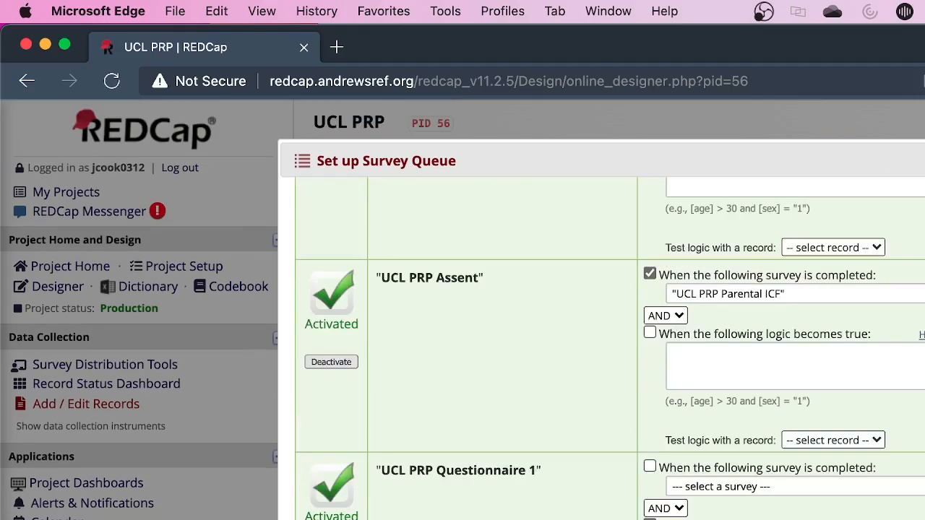
{"action": "scroll", "coordinate": [610, 349], "scroll_direction": "down", "scroll_amount": 1}
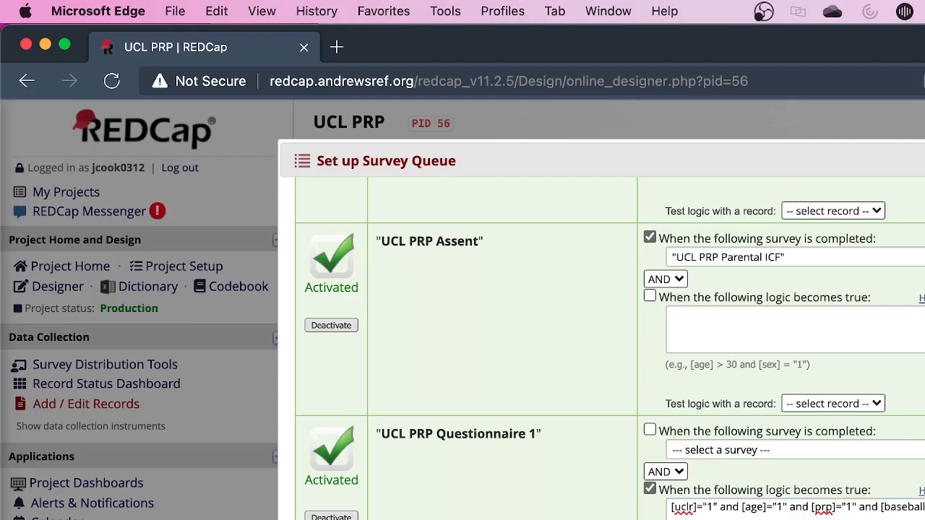
{"action": "key", "text": "Escape"}
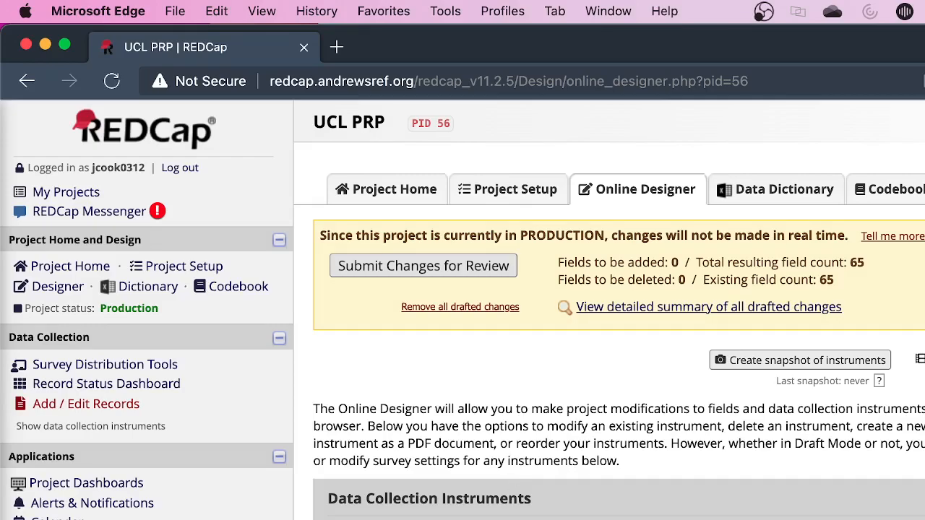
Open the UCL PRP Screening instrument and examine its fields, from Record ID through the age and platelet rich plasma questions
{"action": "left_click", "coordinate": [443, 518]}
{"action": "scroll", "coordinate": [444, 512], "scroll_direction": "down", "scroll_amount": 3}
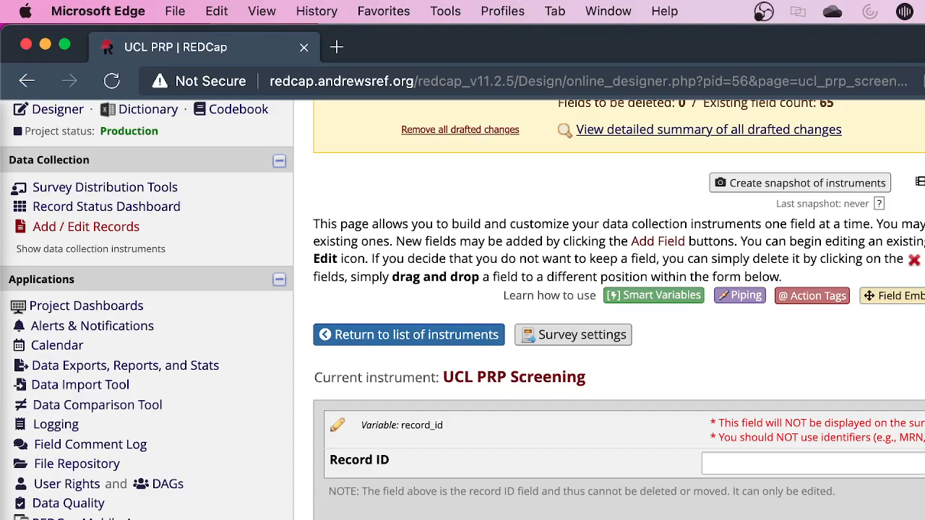
{"action": "scroll", "coordinate": [439, 353], "scroll_direction": "down", "scroll_amount": 2}
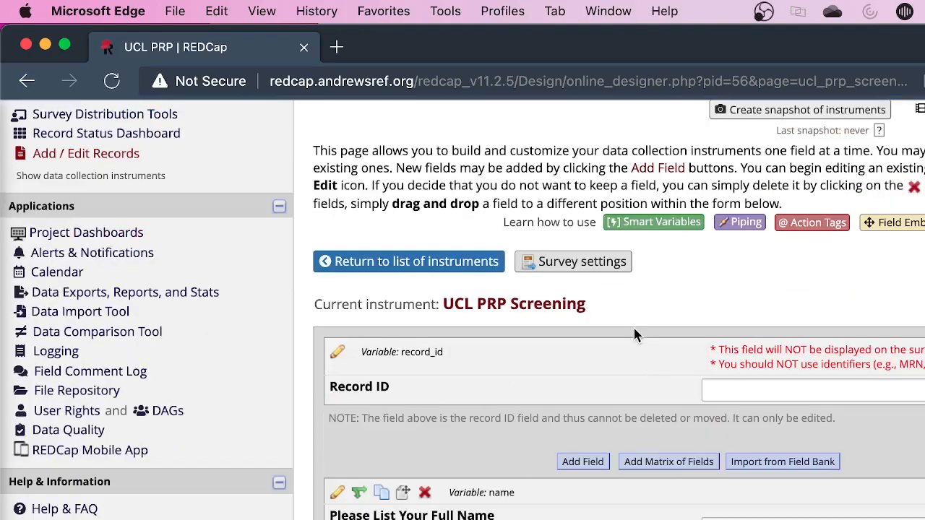
{"action": "scroll", "coordinate": [528, 421], "scroll_direction": "down", "scroll_amount": 1}
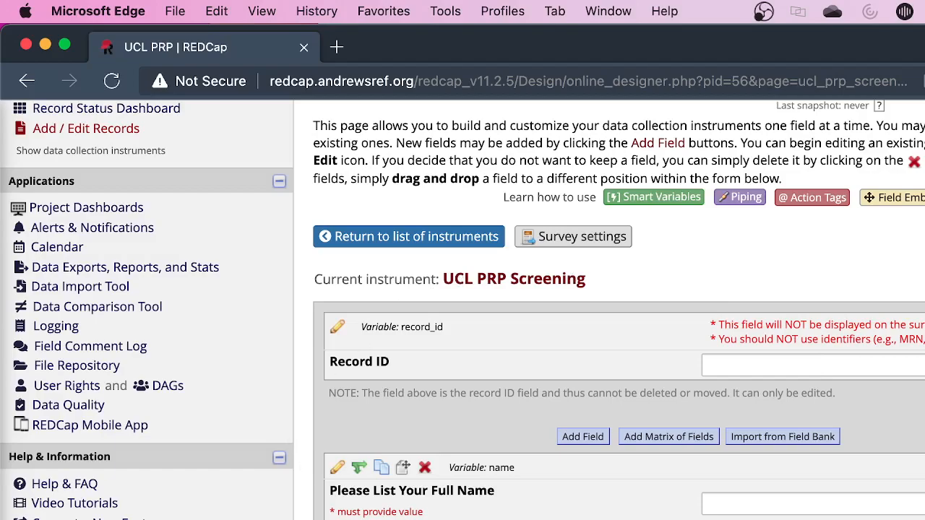
{"action": "scroll", "coordinate": [606, 310], "scroll_direction": "down", "scroll_amount": 4}
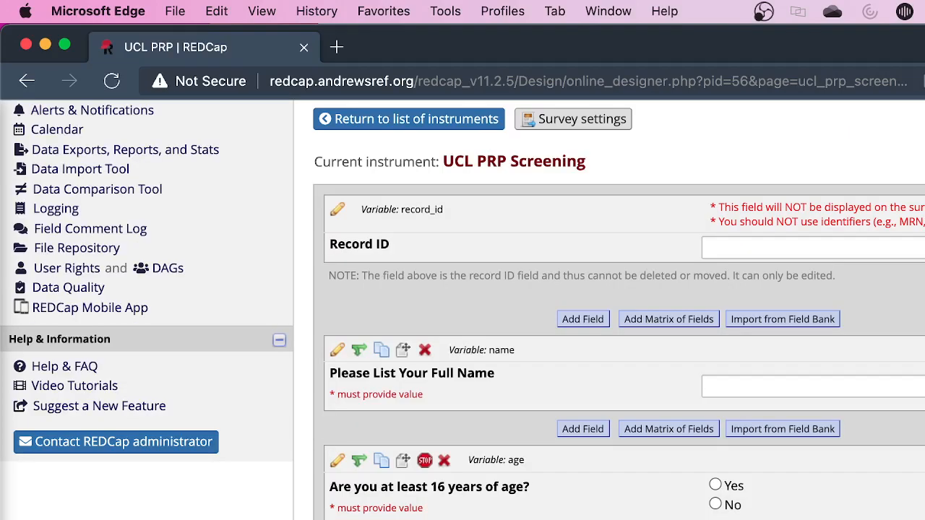
{"action": "scroll", "coordinate": [607, 311], "scroll_direction": "up", "scroll_amount": 10}
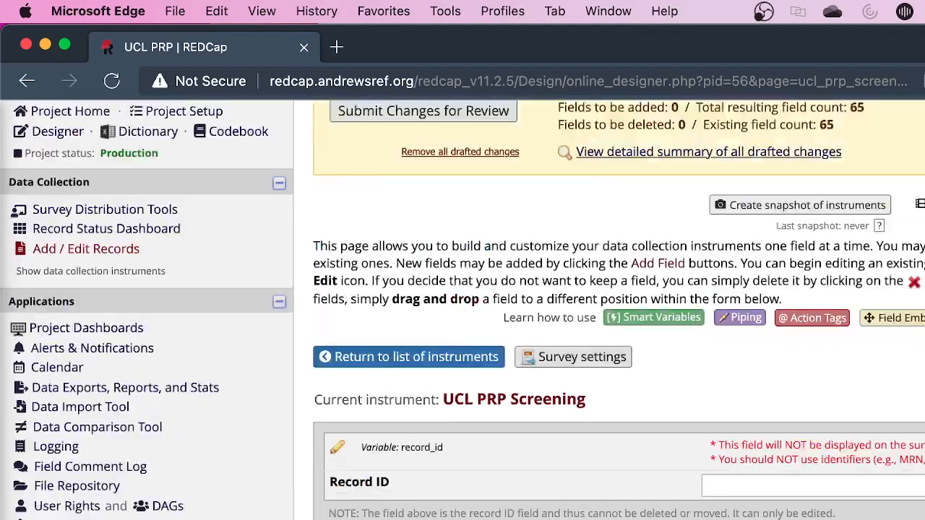
{"action": "scroll", "coordinate": [606, 311], "scroll_direction": "down", "scroll_amount": 10}
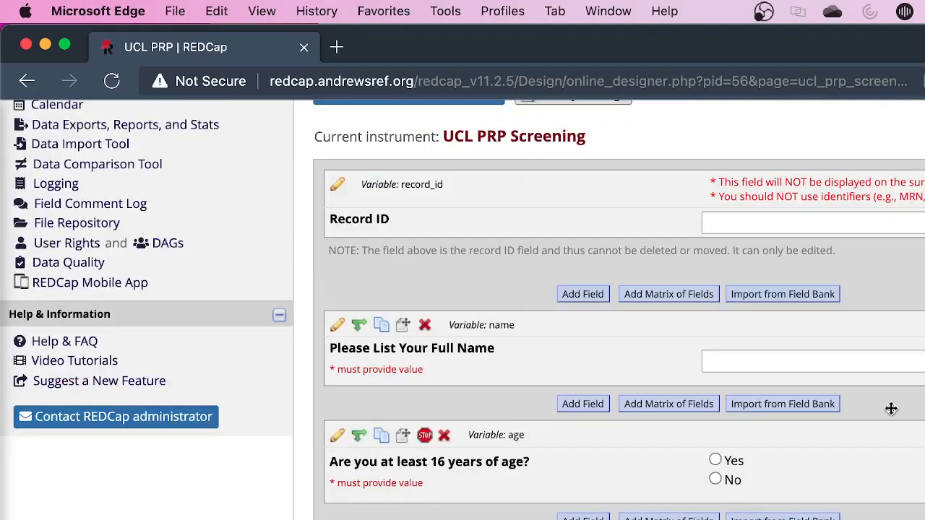
{"action": "scroll", "coordinate": [811, 378], "scroll_direction": "down", "scroll_amount": 1}
{"action": "scroll", "coordinate": [714, 462], "scroll_direction": "down", "scroll_amount": 7}
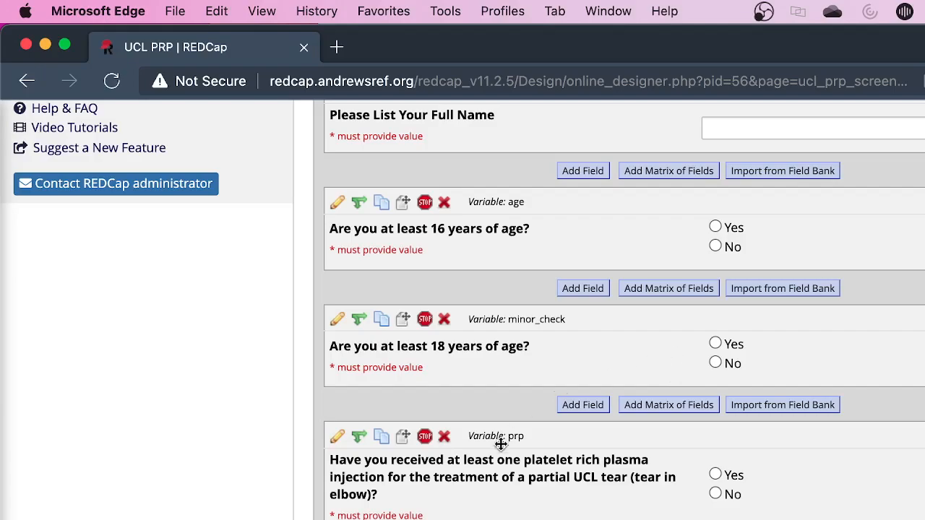
{"action": "scroll", "coordinate": [496, 440], "scroll_direction": "down", "scroll_amount": 4}
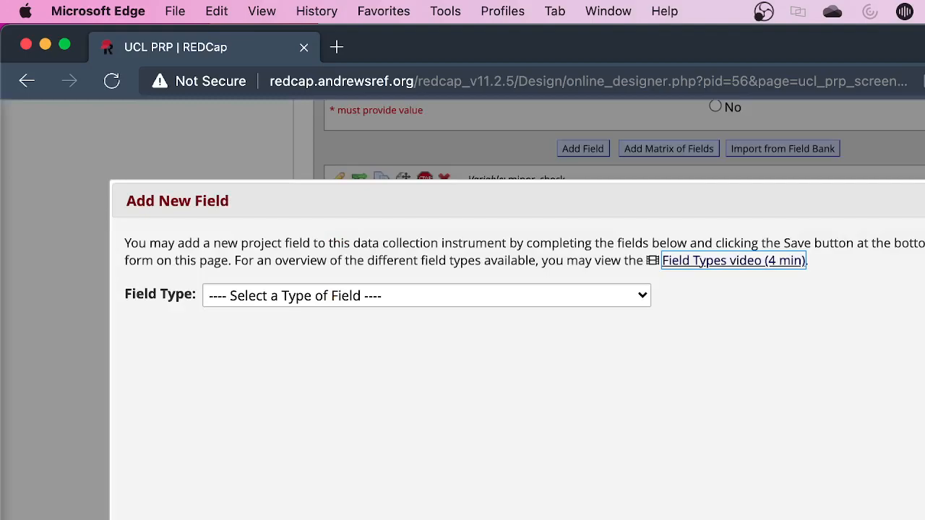
Try the Text Box and Yes - No types for a new field in the screening instrument, and discard the field
{"action": "left_click", "coordinate": [353, 295]}
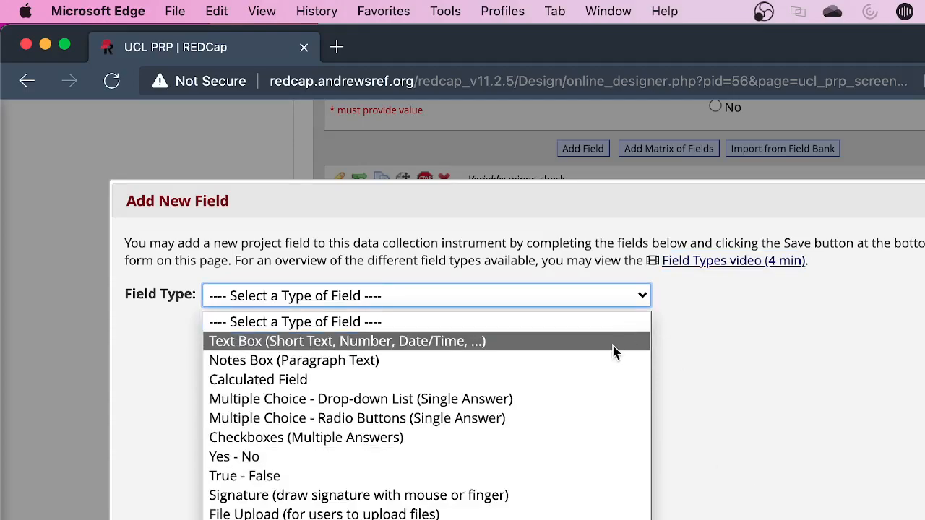
{"action": "left_click", "coordinate": [374, 349]}
{"action": "left_click", "coordinate": [386, 304]}
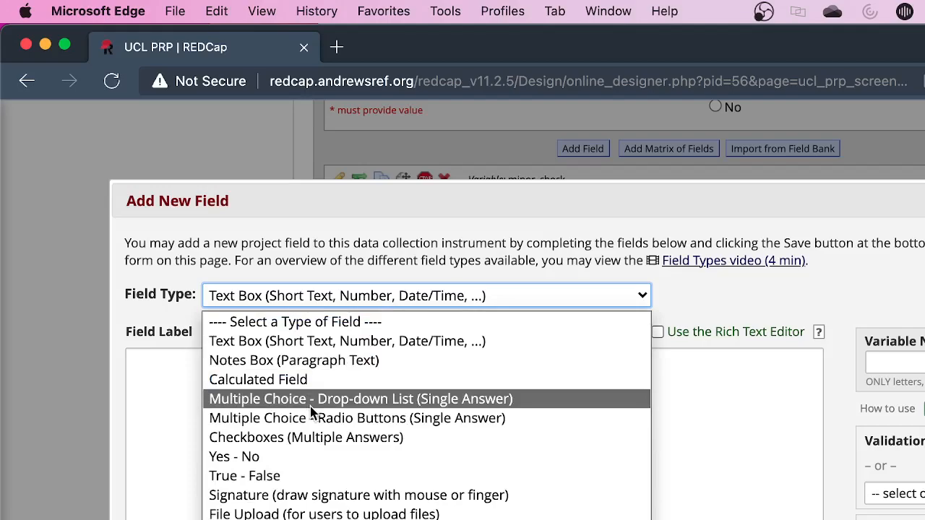
{"action": "left_click", "coordinate": [292, 459]}
{"action": "left_click", "coordinate": [340, 301]}
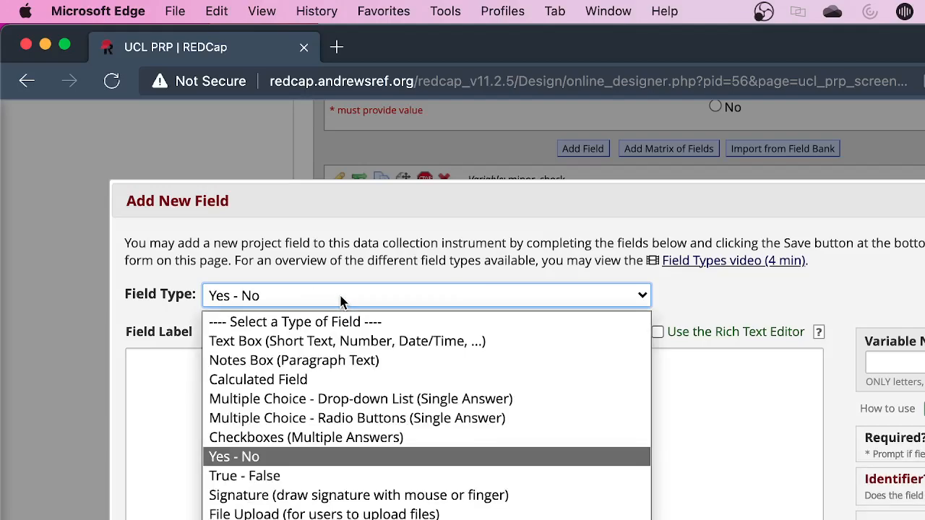
{"action": "left_click", "coordinate": [321, 343]}
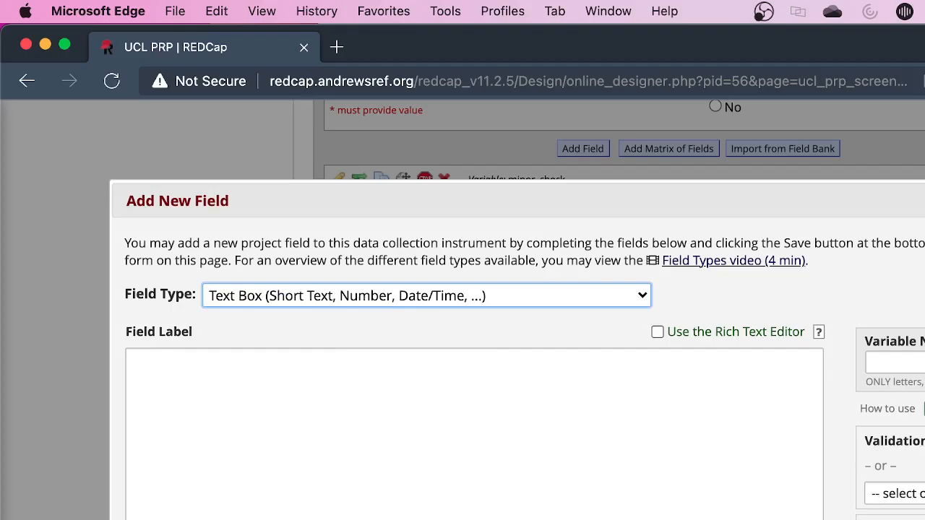
{"action": "key", "text": "Escape"}
Return to the list of instruments and open the UCL PRP ICF instrument in the Online Designer
{"action": "scroll", "coordinate": [576, 431], "scroll_direction": "up", "scroll_amount": 10}
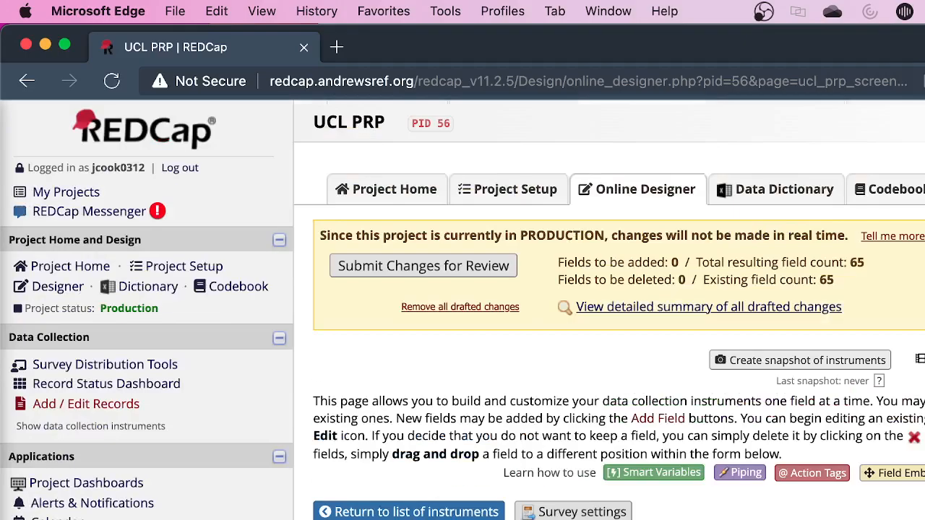
{"action": "left_click", "coordinate": [394, 510]}
{"action": "scroll", "coordinate": [407, 434], "scroll_direction": "down", "scroll_amount": 1}
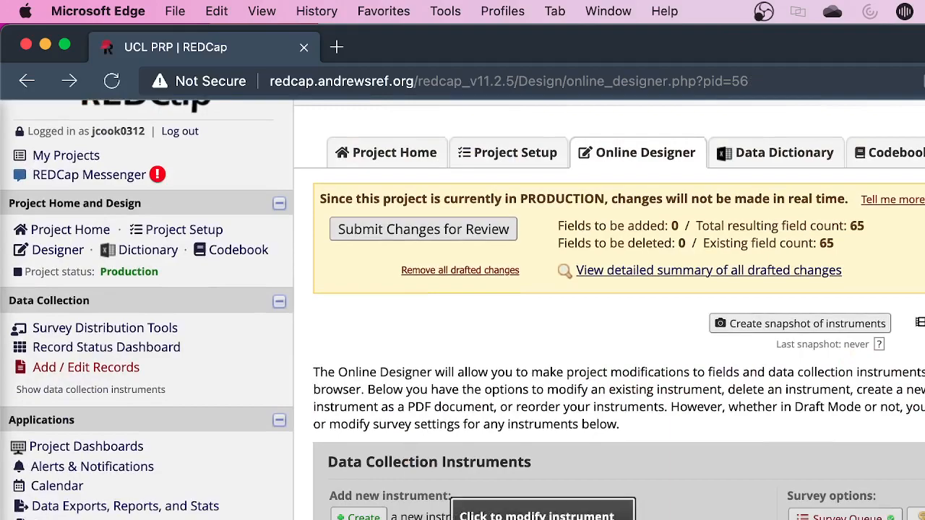
{"action": "left_click", "coordinate": [419, 519]}
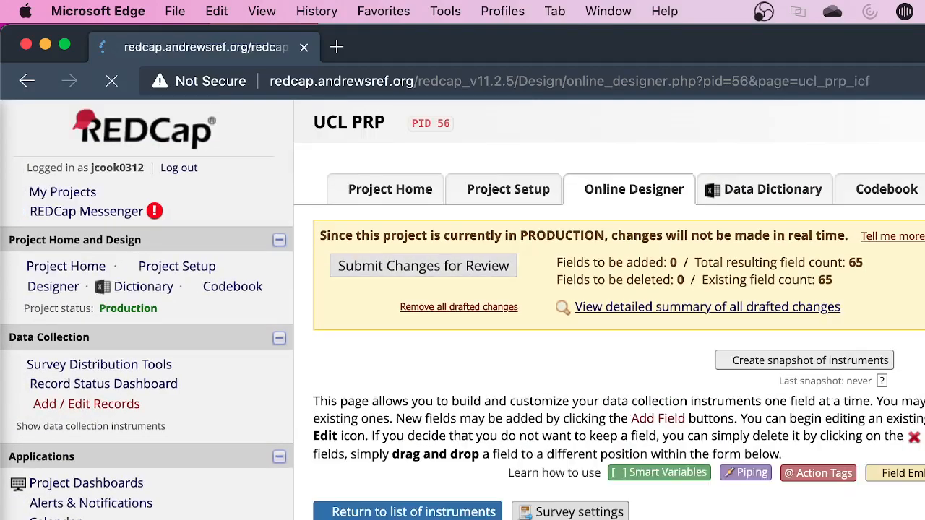
Examine the first consent form page at the start of the UCL PRP ICF instrument
{"action": "scroll", "coordinate": [608, 310], "scroll_direction": "down", "scroll_amount": 15}
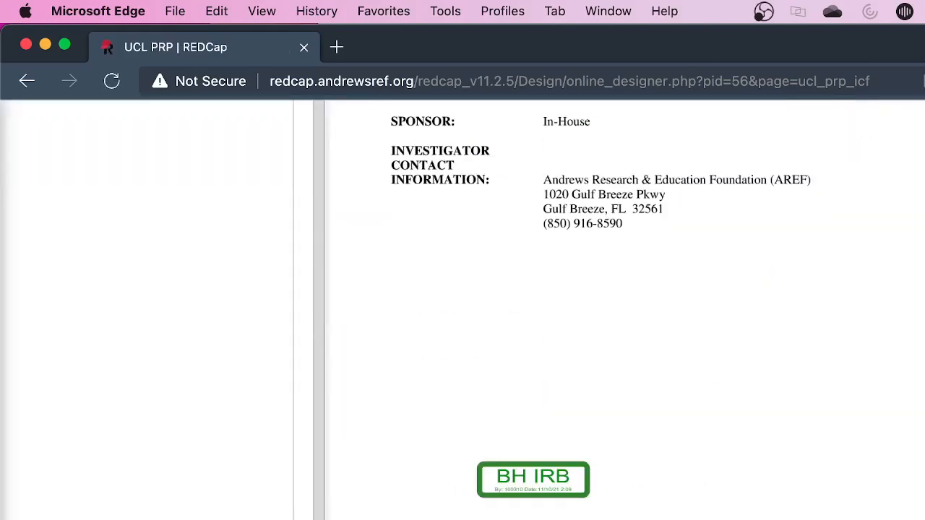
{"action": "scroll", "coordinate": [608, 311], "scroll_direction": "down", "scroll_amount": 1}
{"action": "scroll", "coordinate": [608, 310], "scroll_direction": "down", "scroll_amount": 20}
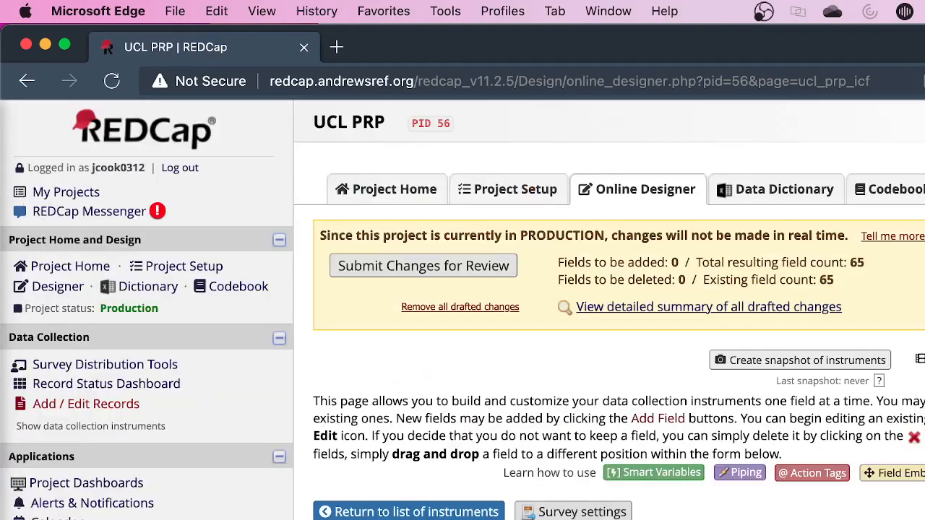
{"action": "scroll", "coordinate": [609, 311], "scroll_direction": "down", "scroll_amount": 10}
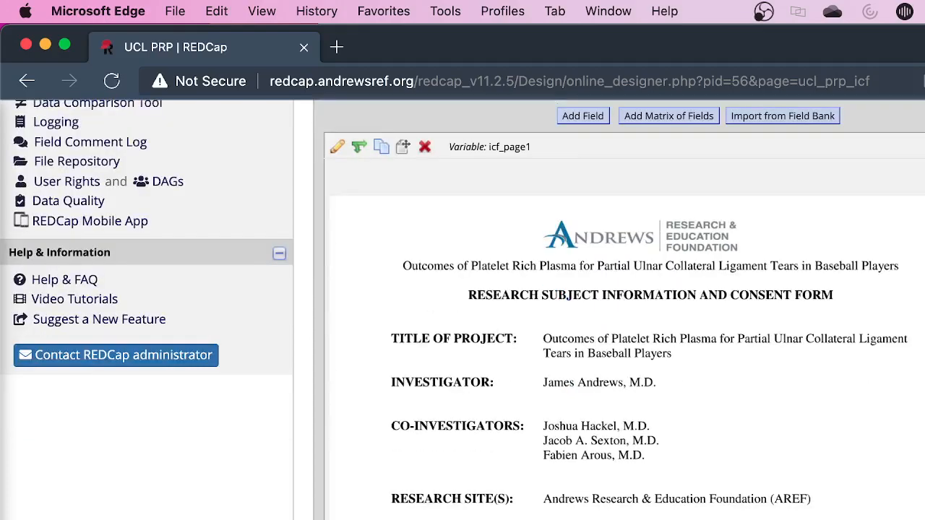
{"action": "scroll", "coordinate": [608, 311], "scroll_direction": "up", "scroll_amount": 5}
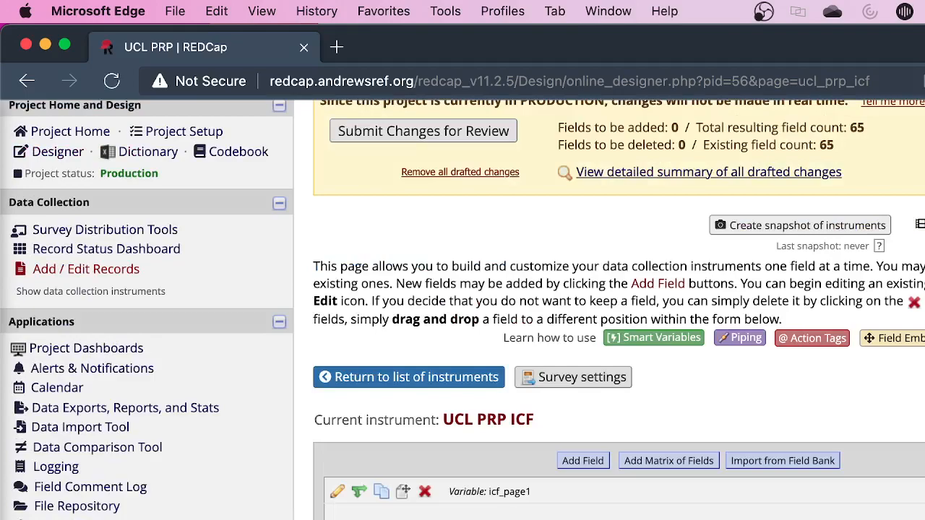
{"action": "scroll", "coordinate": [608, 310], "scroll_direction": "down", "scroll_amount": 10}
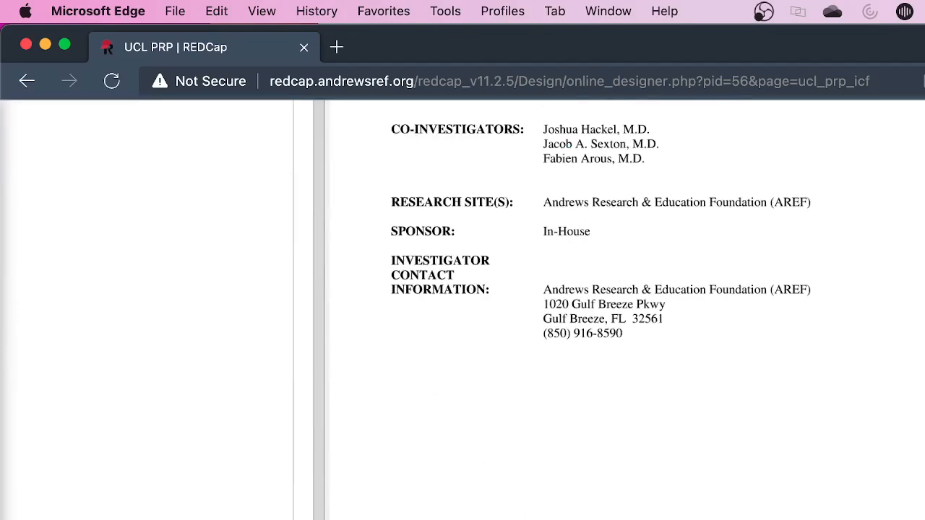
{"action": "scroll", "coordinate": [884, 348], "scroll_direction": "up", "scroll_amount": 5}
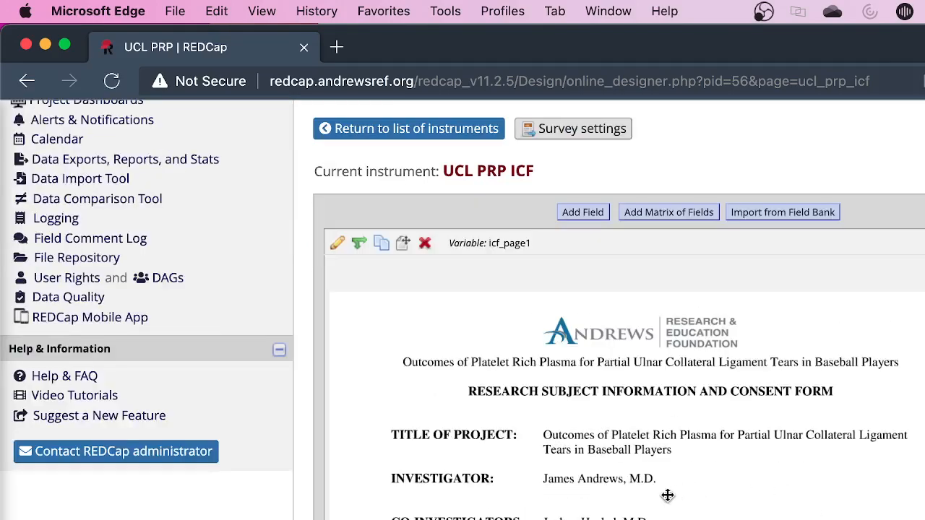
Open the icf_page1 field for editing, review its field type options and attachment settings, and close it without saving
{"action": "left_click", "coordinate": [338, 244]}
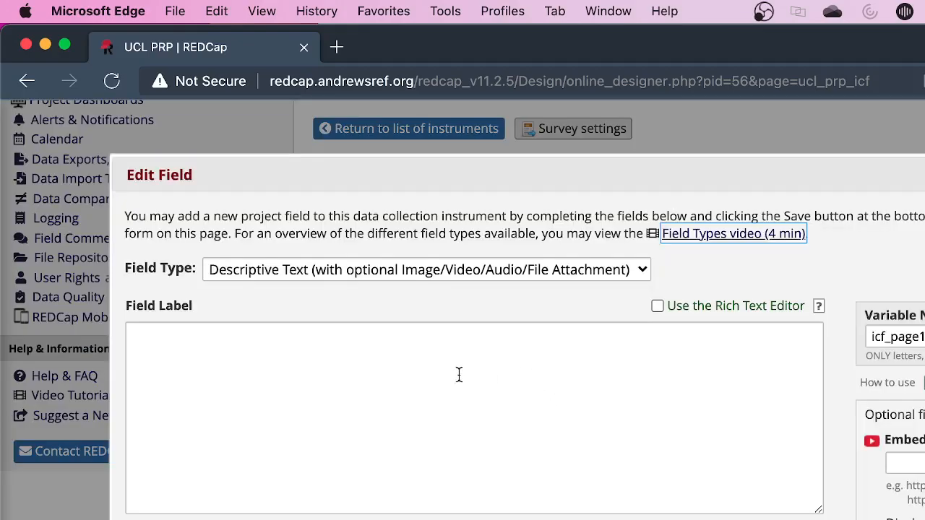
{"action": "left_click", "coordinate": [392, 266]}
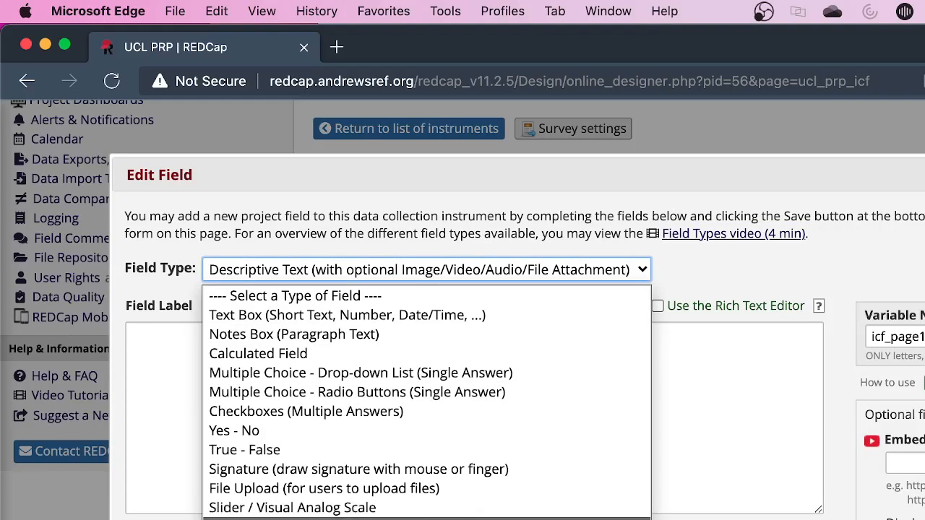
{"action": "left_click", "coordinate": [687, 452]}
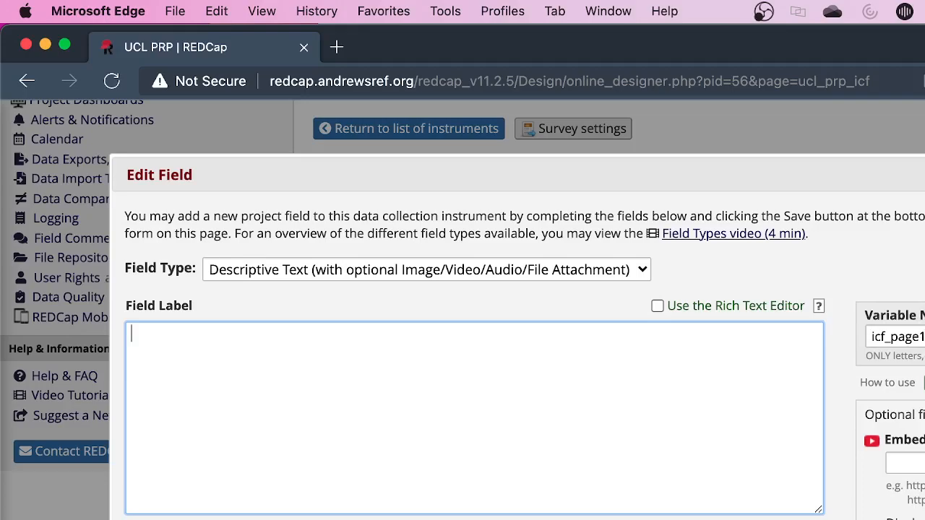
{"action": "scroll", "coordinate": [849, 301], "scroll_direction": "down", "scroll_amount": 3}
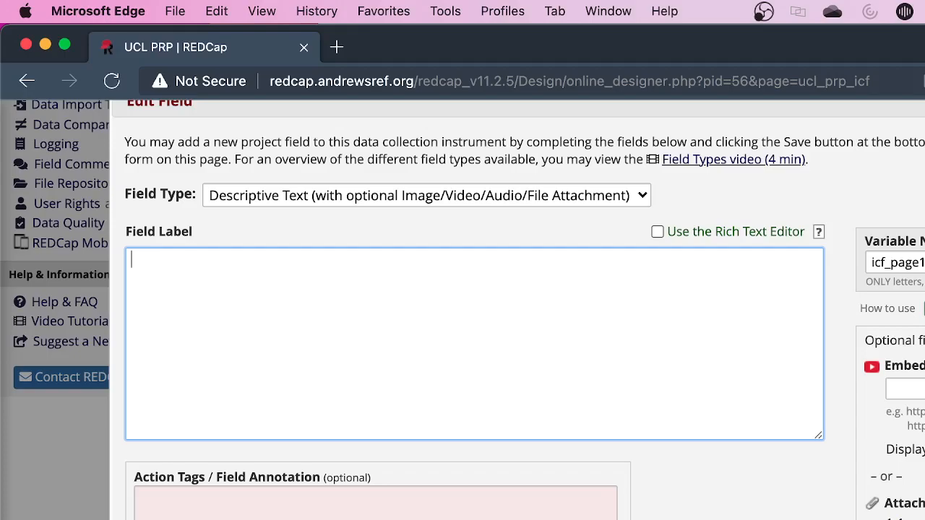
{"action": "scroll", "coordinate": [462, 309], "scroll_direction": "down", "scroll_amount": 1}
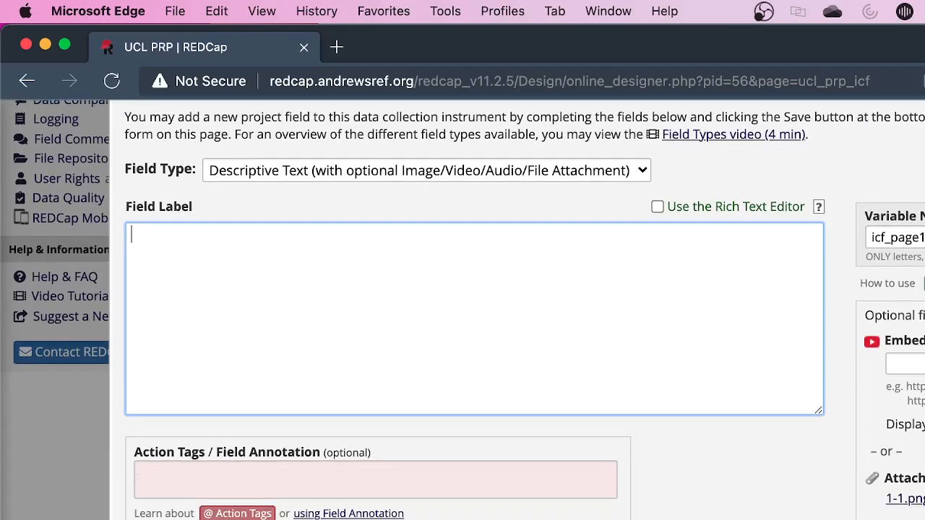
{"action": "scroll", "coordinate": [462, 309], "scroll_direction": "up", "scroll_amount": 3}
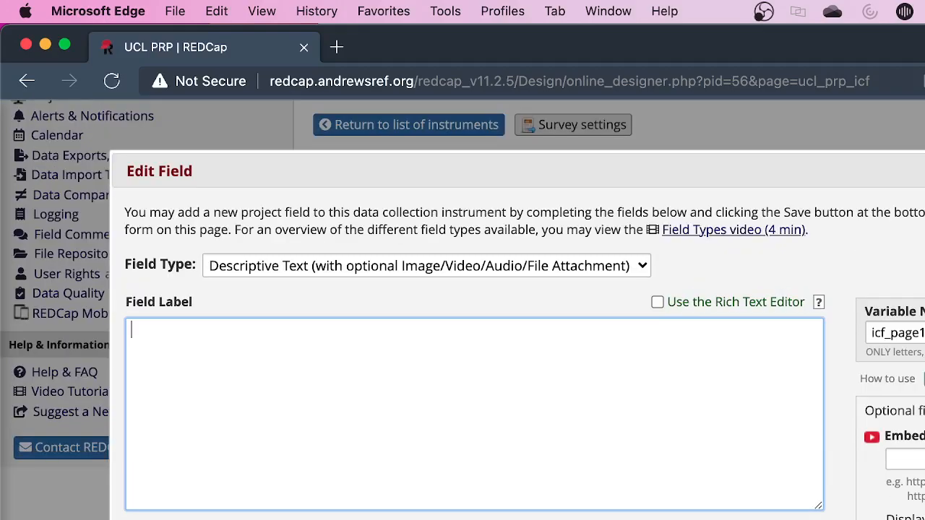
{"action": "scroll", "coordinate": [462, 309], "scroll_direction": "down", "scroll_amount": 6}
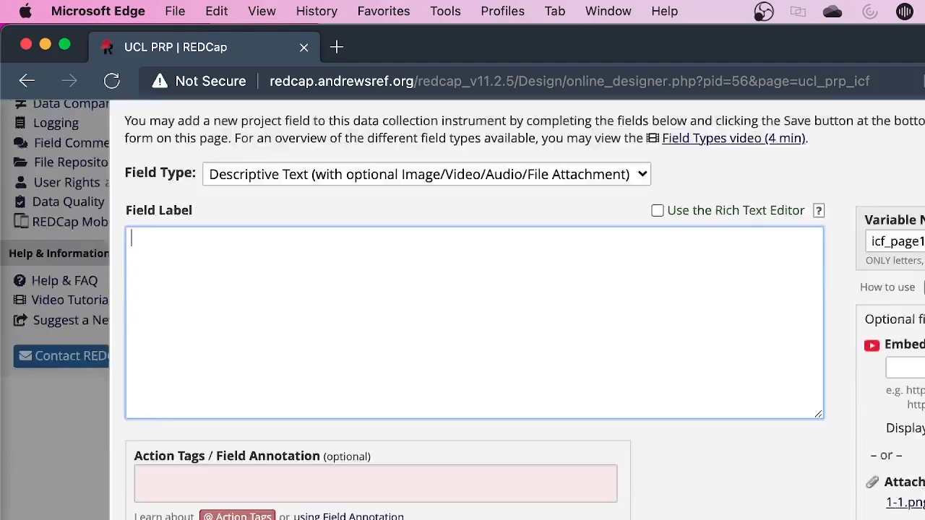
{"action": "scroll", "coordinate": [462, 309], "scroll_direction": "up", "scroll_amount": 5}
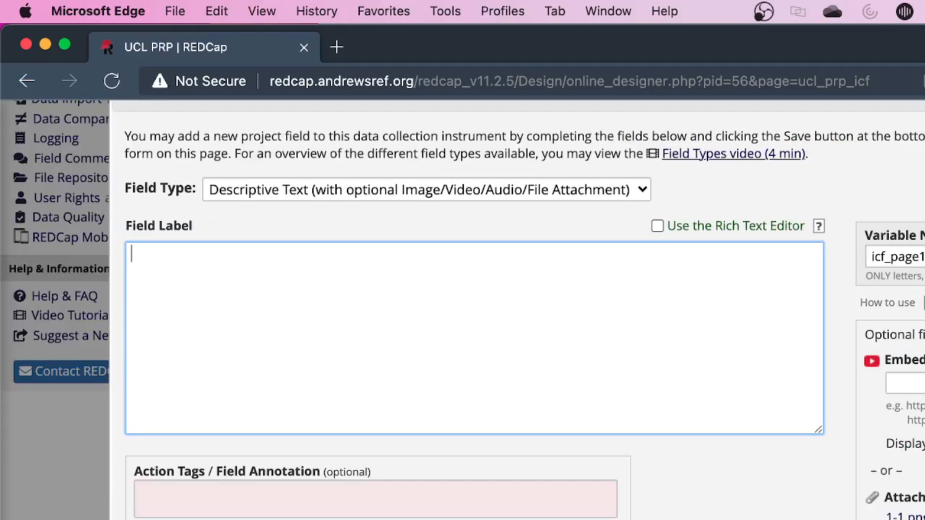
{"action": "key", "text": "Escape"}
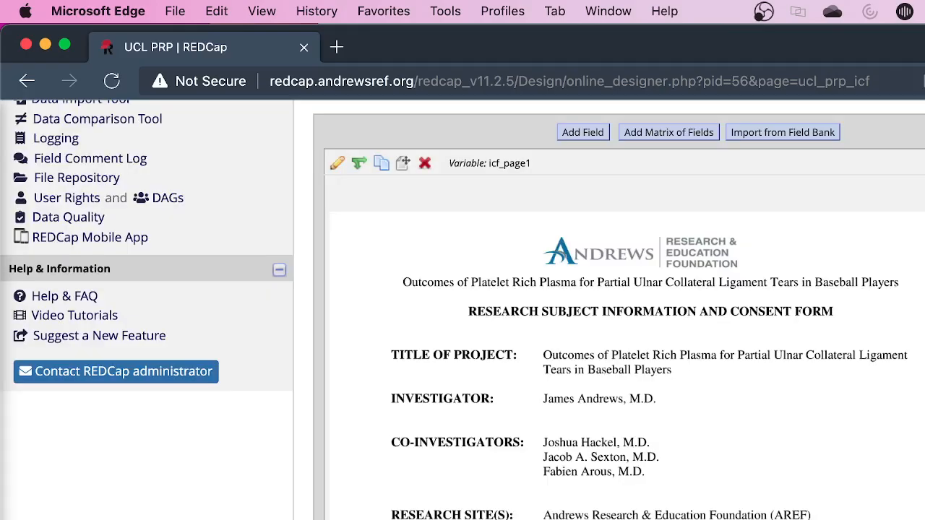
Examine the remaining consent form pages in the ICF instrument through the signature page, icf_page6
{"action": "scroll", "coordinate": [621, 311], "scroll_direction": "down", "scroll_amount": 20}
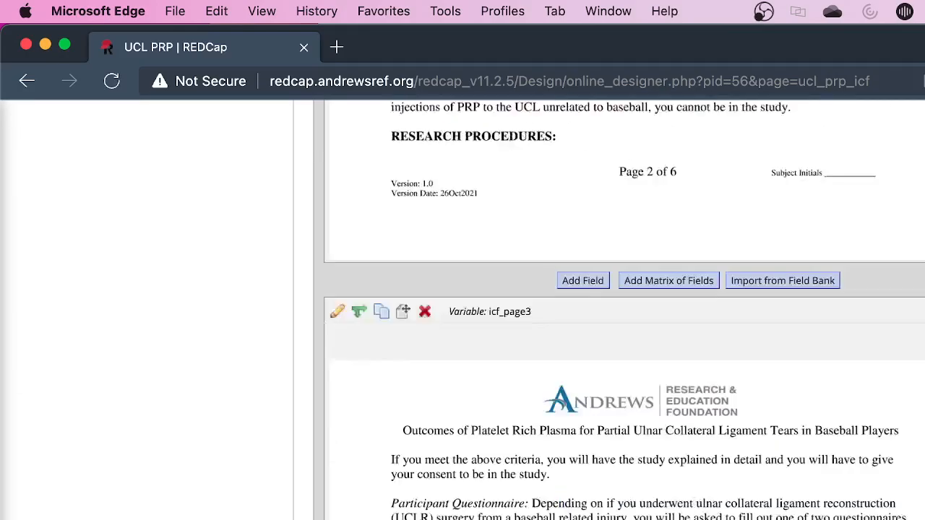
{"action": "scroll", "coordinate": [622, 311], "scroll_direction": "down", "scroll_amount": 15}
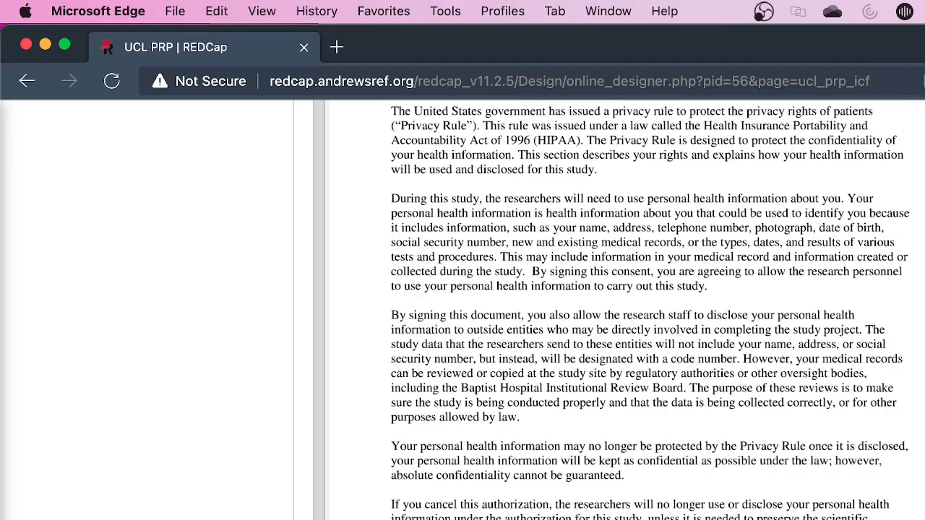
{"action": "scroll", "coordinate": [621, 310], "scroll_direction": "down", "scroll_amount": 20}
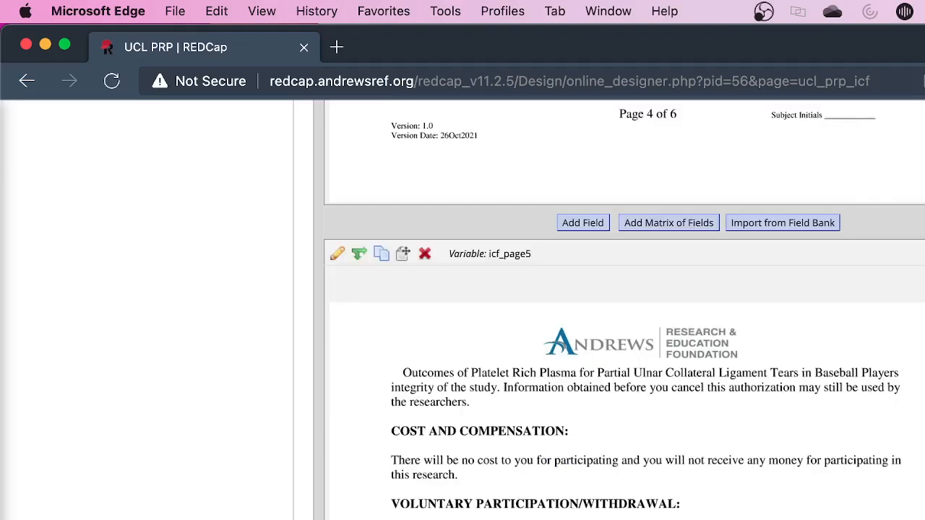
{"action": "scroll", "coordinate": [621, 311], "scroll_direction": "down", "scroll_amount": 8}
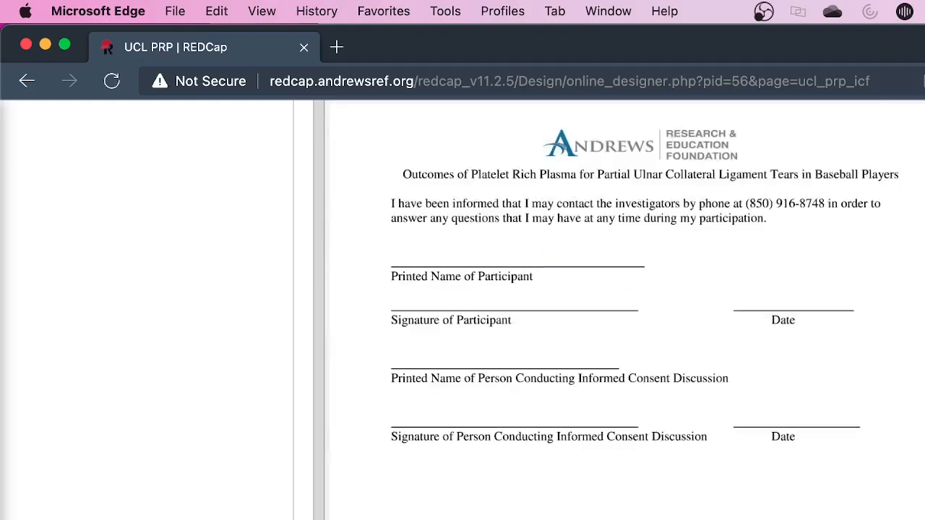
{"action": "scroll", "coordinate": [524, 354], "scroll_direction": "up", "scroll_amount": 1}
{"action": "scroll", "coordinate": [539, 377], "scroll_direction": "up", "scroll_amount": 10}
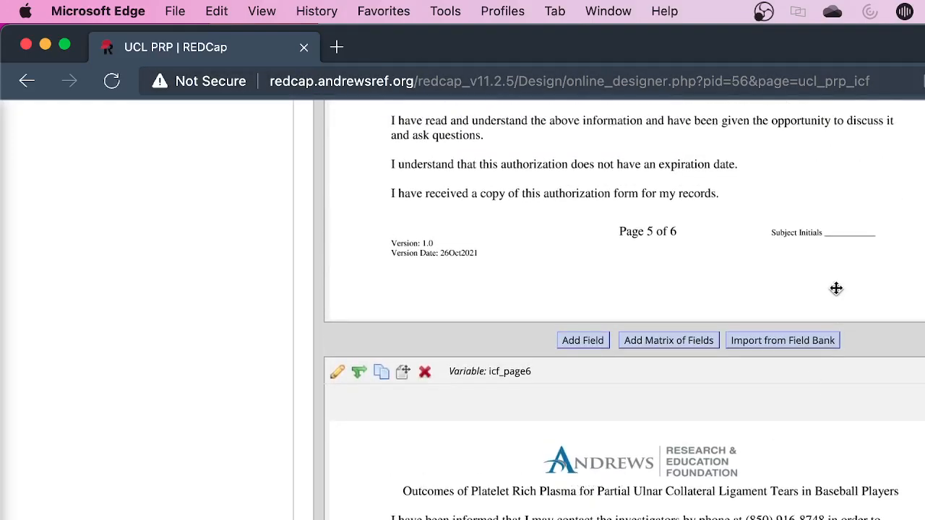
{"action": "scroll", "coordinate": [621, 310], "scroll_direction": "down", "scroll_amount": 5}
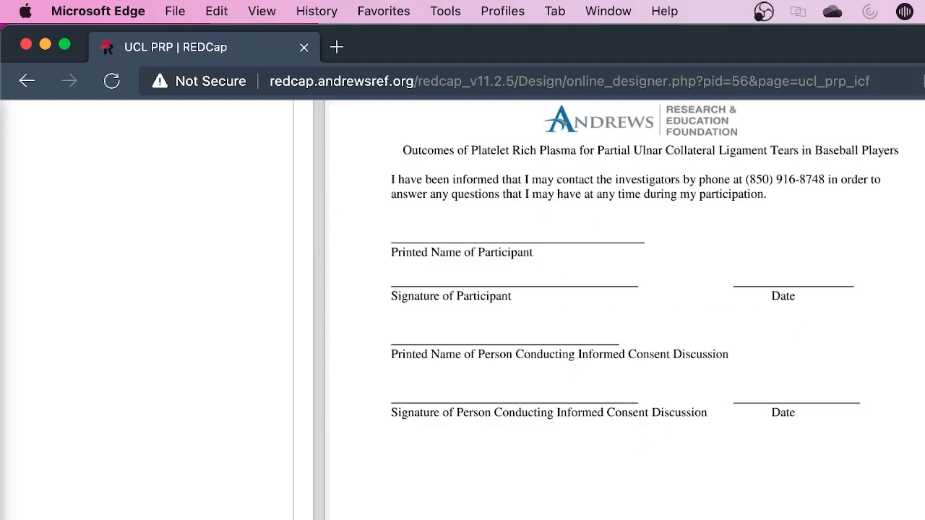
{"action": "scroll", "coordinate": [893, 274], "scroll_direction": "down", "scroll_amount": 5}
{"action": "scroll", "coordinate": [844, 386], "scroll_direction": "up", "scroll_amount": 2}
{"action": "scroll", "coordinate": [845, 386], "scroll_direction": "up", "scroll_amount": 6}
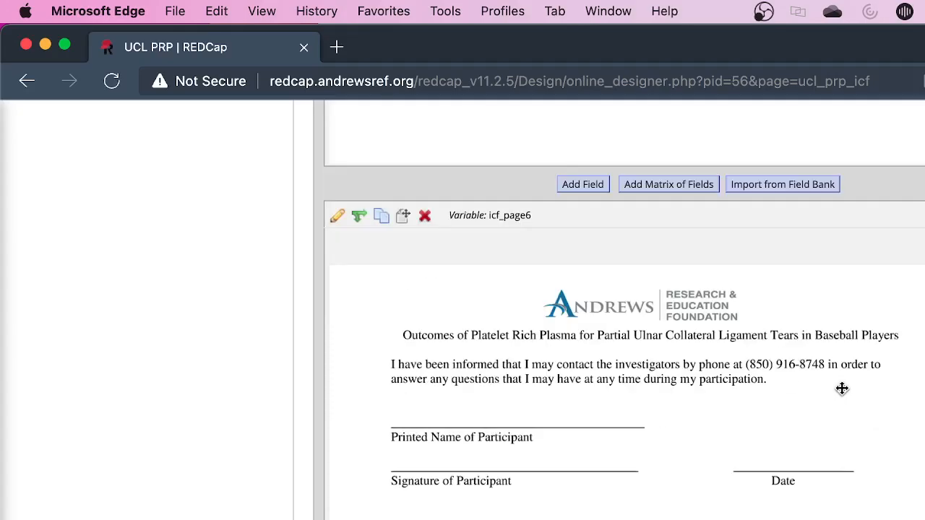
Compare the name, signature and initials lines on consent pages 5 and 6 with the participant entry fields below them
{"action": "scroll", "coordinate": [831, 369], "scroll_direction": "down", "scroll_amount": 5}
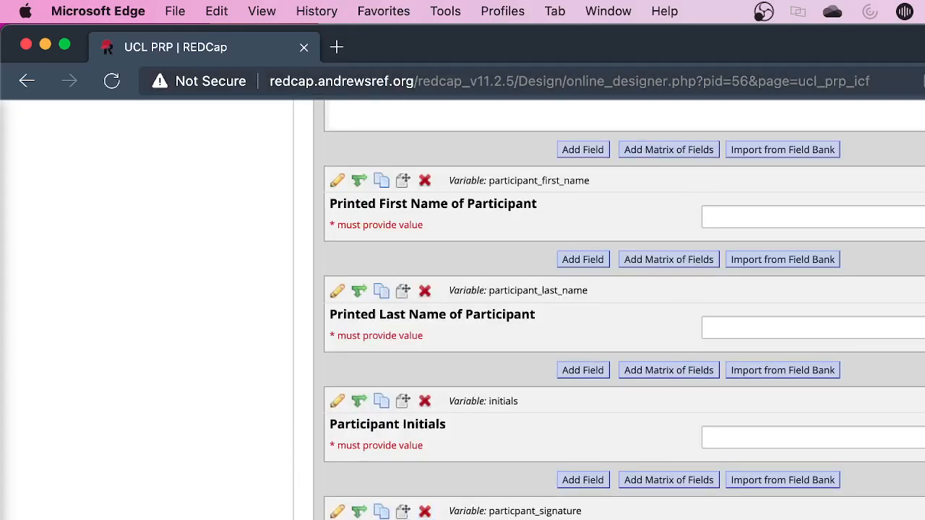
{"action": "scroll", "coordinate": [532, 302], "scroll_direction": "up", "scroll_amount": 8}
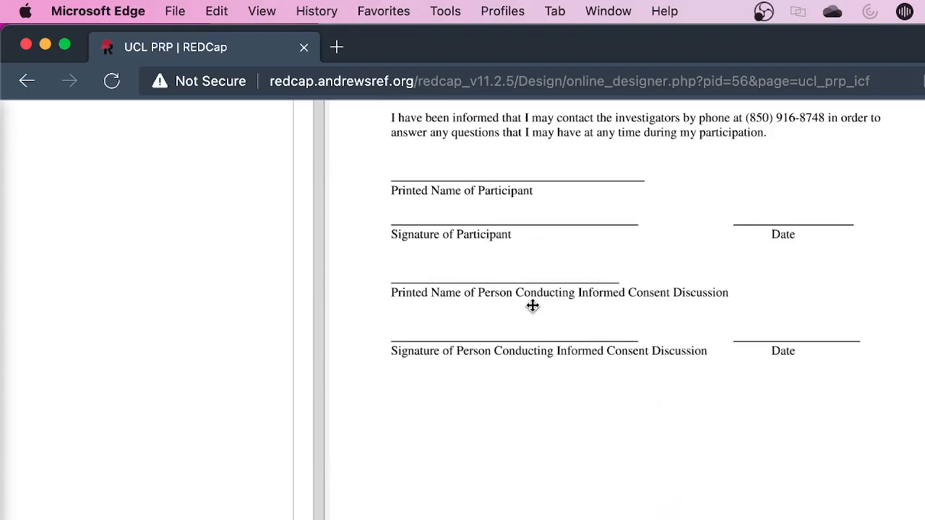
{"action": "scroll", "coordinate": [532, 302], "scroll_direction": "up", "scroll_amount": 10}
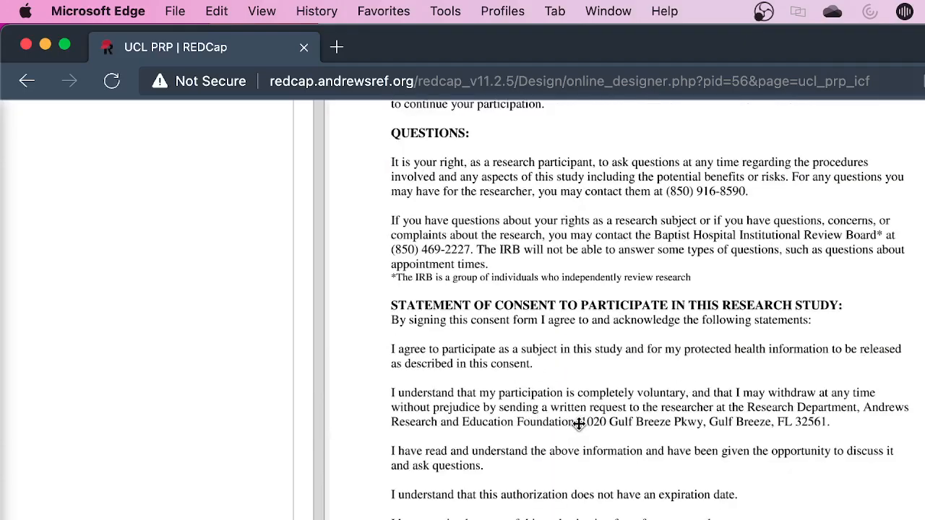
{"action": "scroll", "coordinate": [571, 434], "scroll_direction": "down", "scroll_amount": 5}
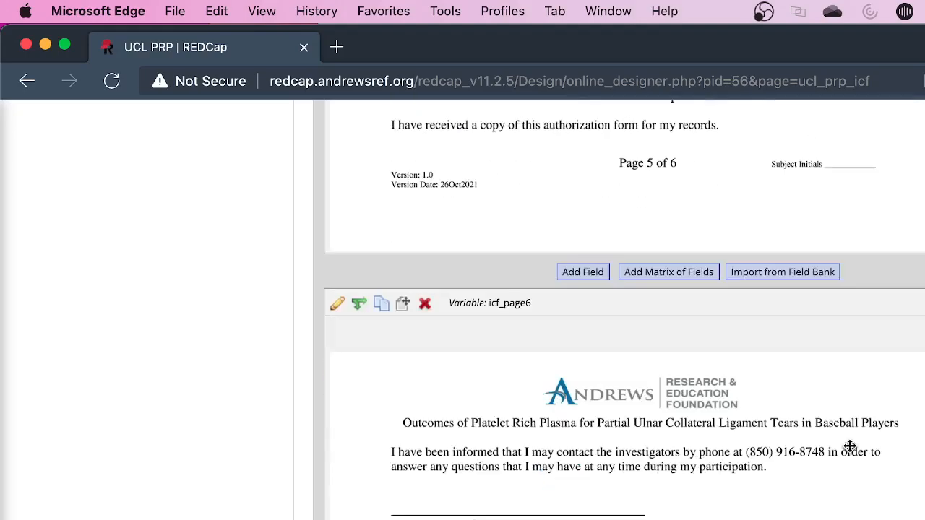
{"action": "scroll", "coordinate": [710, 282], "scroll_direction": "down", "scroll_amount": 4}
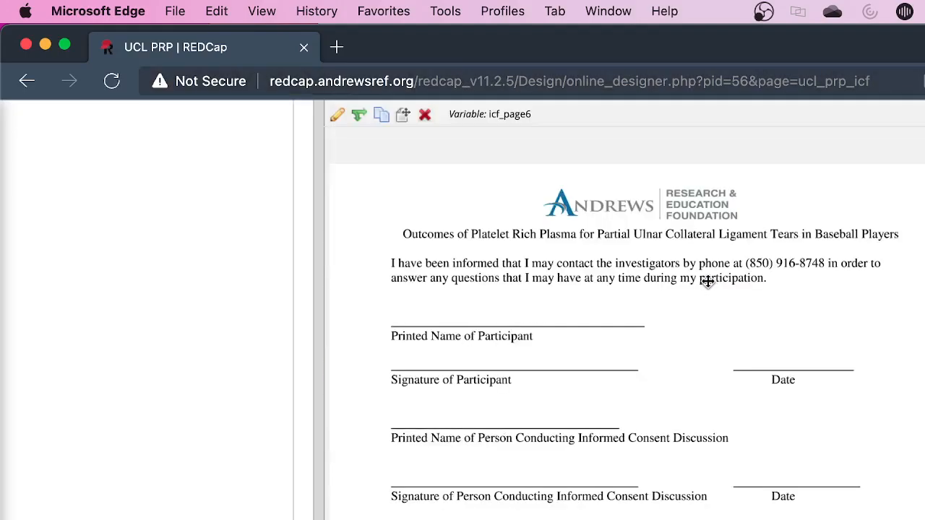
{"action": "scroll", "coordinate": [692, 330], "scroll_direction": "down", "scroll_amount": 2}
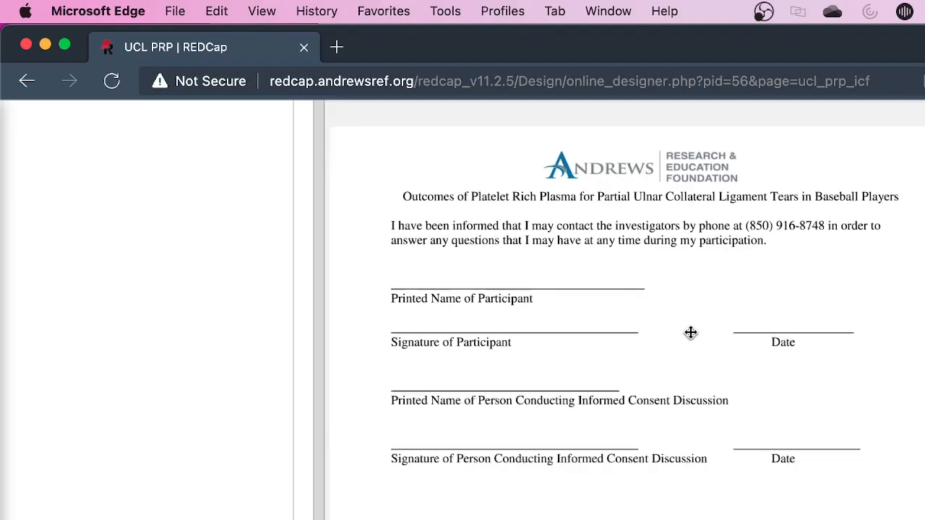
{"action": "scroll", "coordinate": [533, 343], "scroll_direction": "down", "scroll_amount": 8}
{"action": "scroll", "coordinate": [534, 342], "scroll_direction": "up", "scroll_amount": 12}
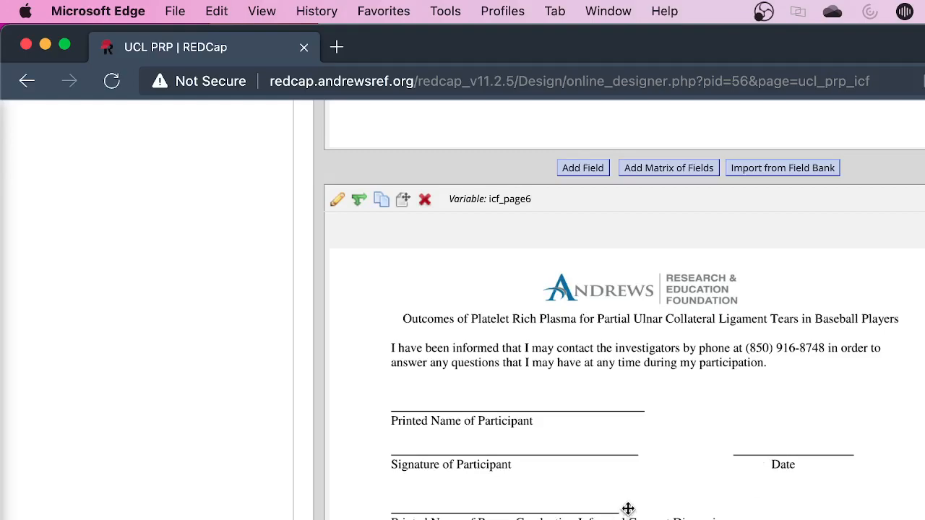
{"action": "scroll", "coordinate": [624, 498], "scroll_direction": "down", "scroll_amount": 10}
{"action": "scroll", "coordinate": [623, 490], "scroll_direction": "down", "scroll_amount": 5}
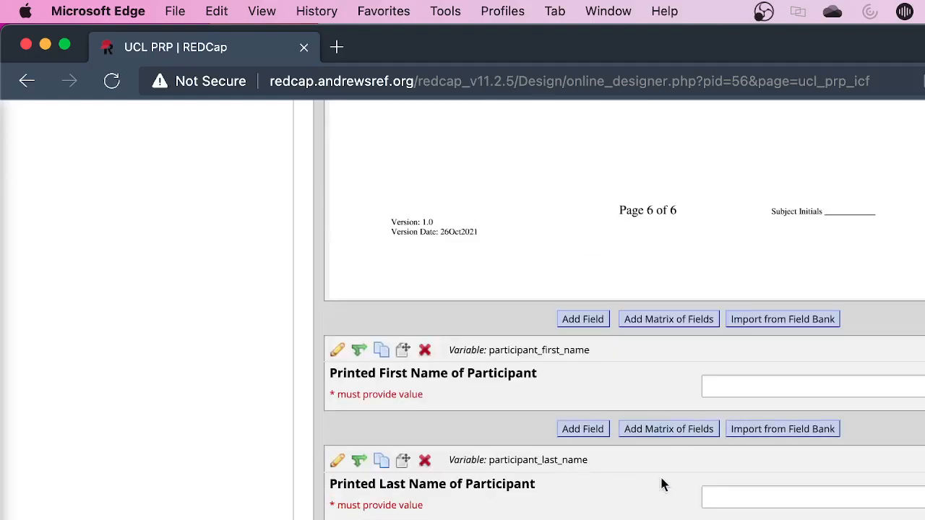
Start a new field in the ICF instrument, review the Signature and Text Box field types, and close it without saving
{"action": "scroll", "coordinate": [624, 342], "scroll_direction": "down", "scroll_amount": 2}
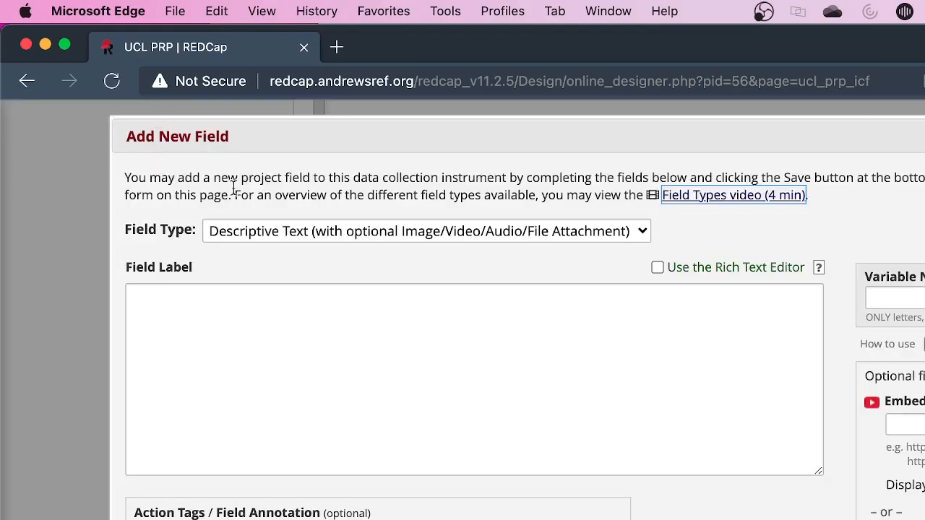
{"action": "left_click", "coordinate": [271, 234]}
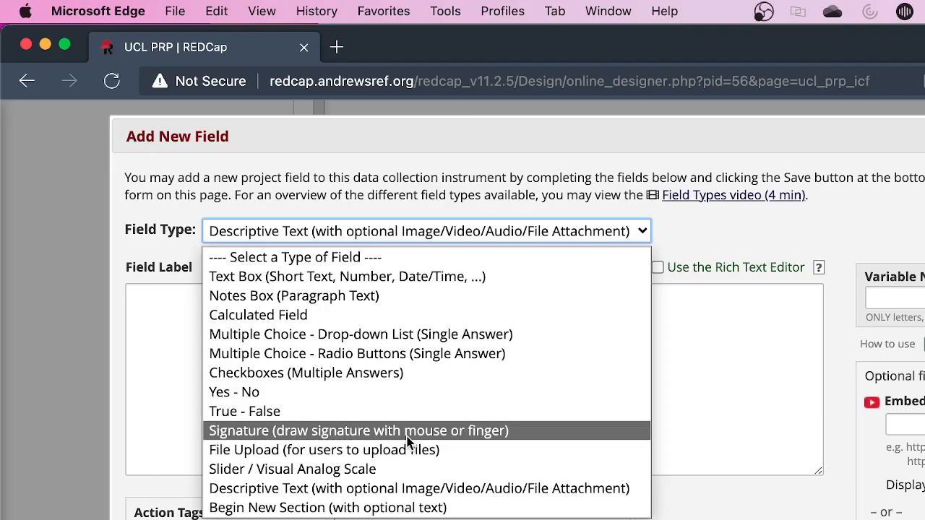
{"action": "key", "text": "F11"}
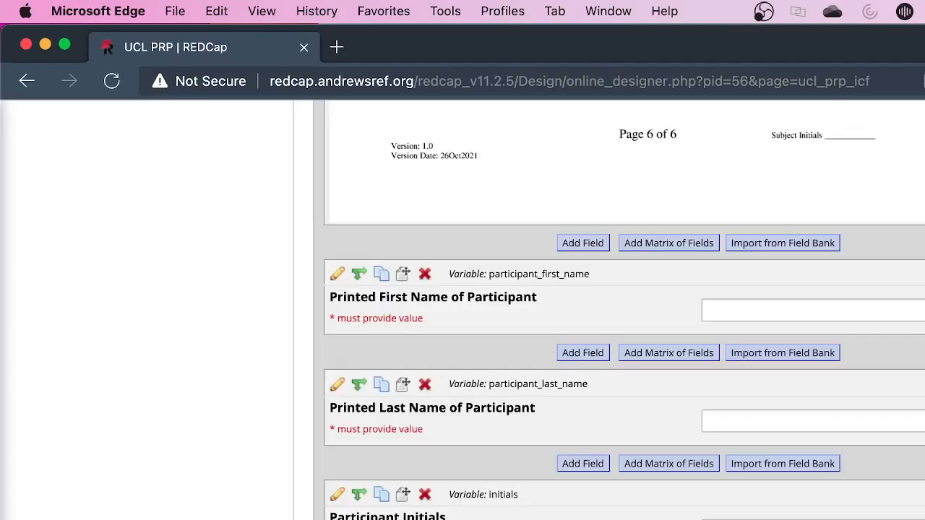
{"action": "scroll", "coordinate": [624, 311], "scroll_direction": "down", "scroll_amount": 3}
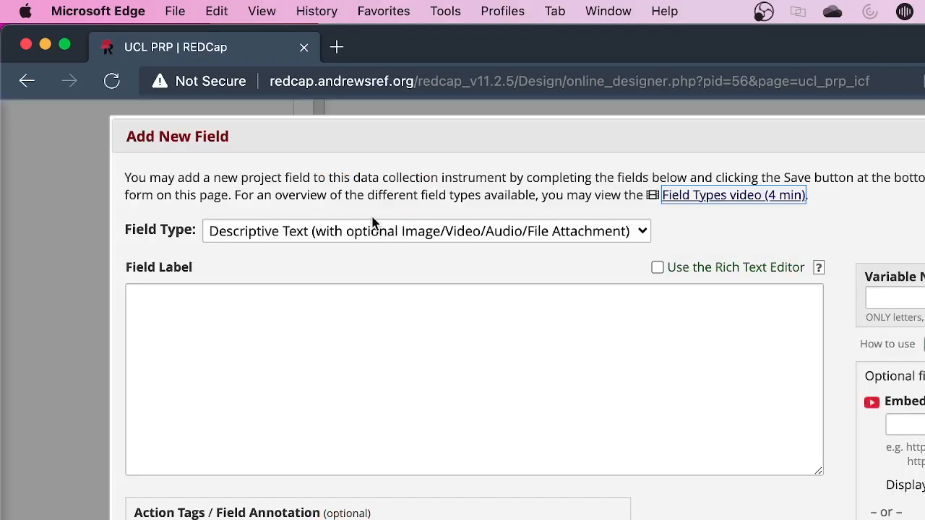
{"action": "left_click", "coordinate": [371, 228]}
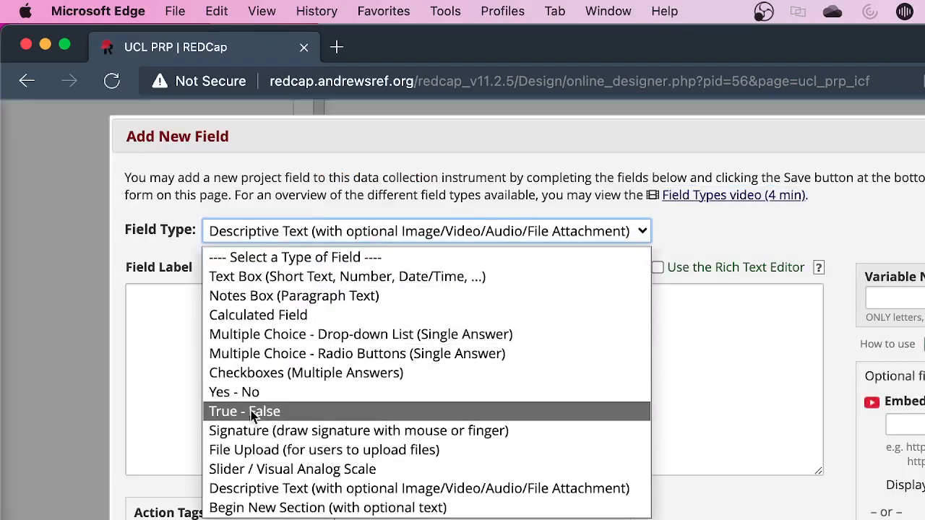
{"action": "left_click", "coordinate": [279, 284]}
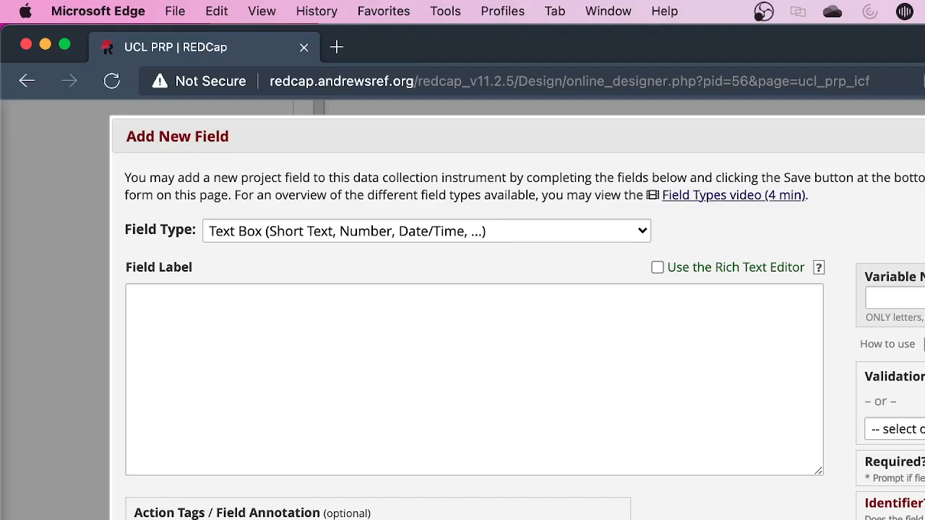
{"action": "key", "text": "Escape"}
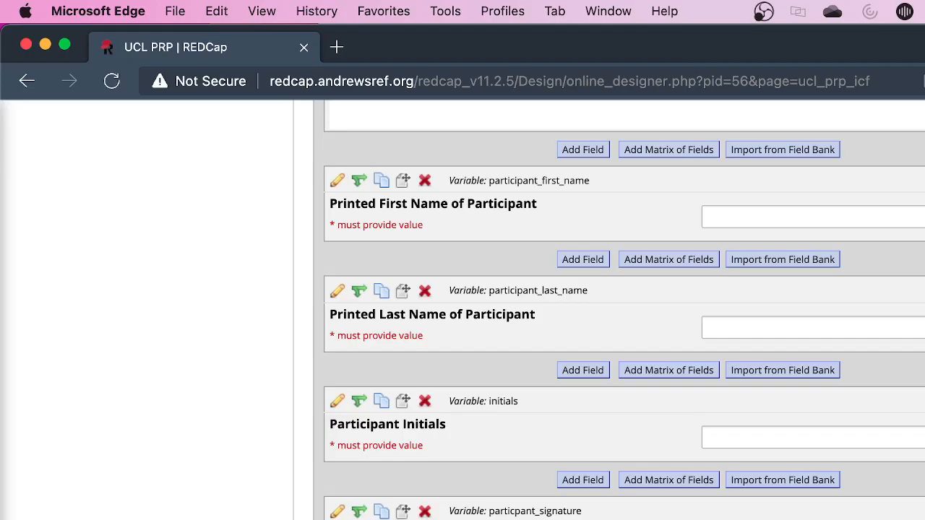
Return to the instrument list, open a UCL PRP Questionnaire instrument to examine its questions, and go back to the list
{"action": "scroll", "coordinate": [621, 311], "scroll_direction": "up", "scroll_amount": 20}
{"action": "key", "text": "super+Left"}
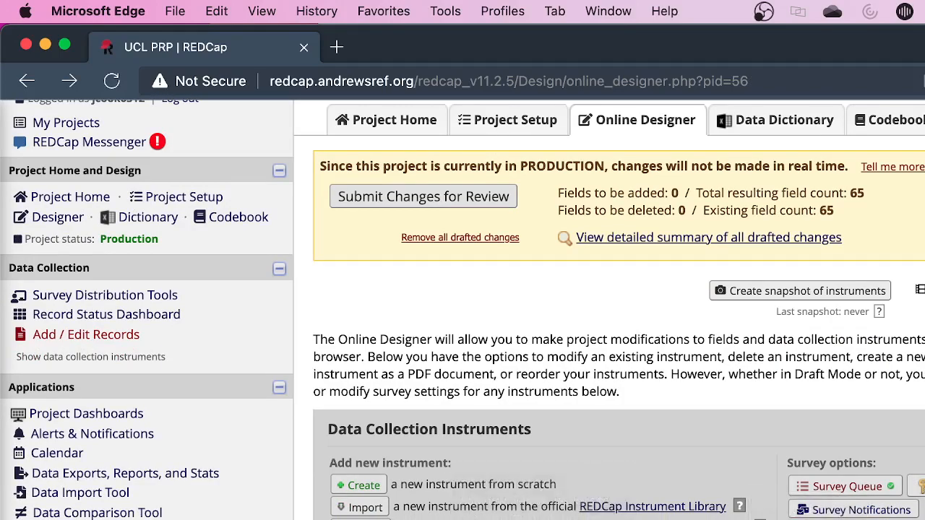
{"action": "left_click", "coordinate": [405, 517]}
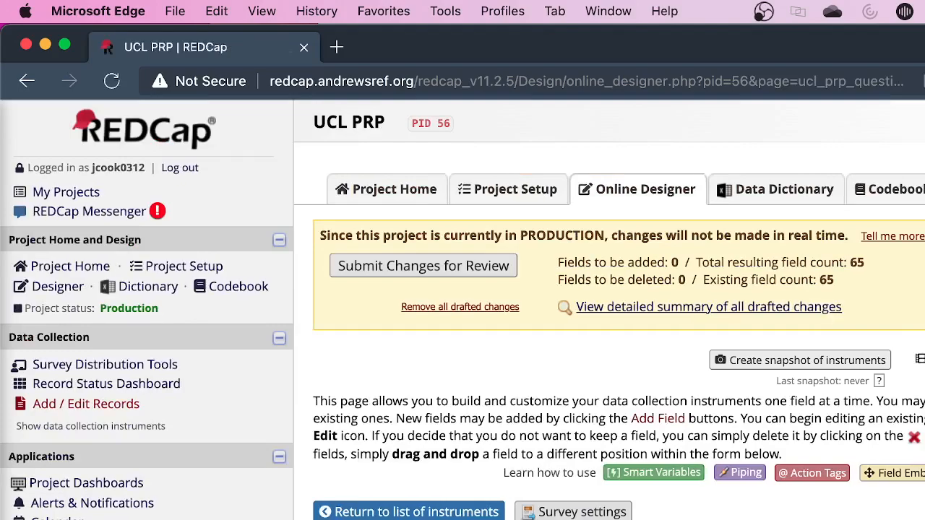
{"action": "scroll", "coordinate": [463, 311], "scroll_direction": "down", "scroll_amount": 6}
{"action": "scroll", "coordinate": [607, 310], "scroll_direction": "down", "scroll_amount": 10}
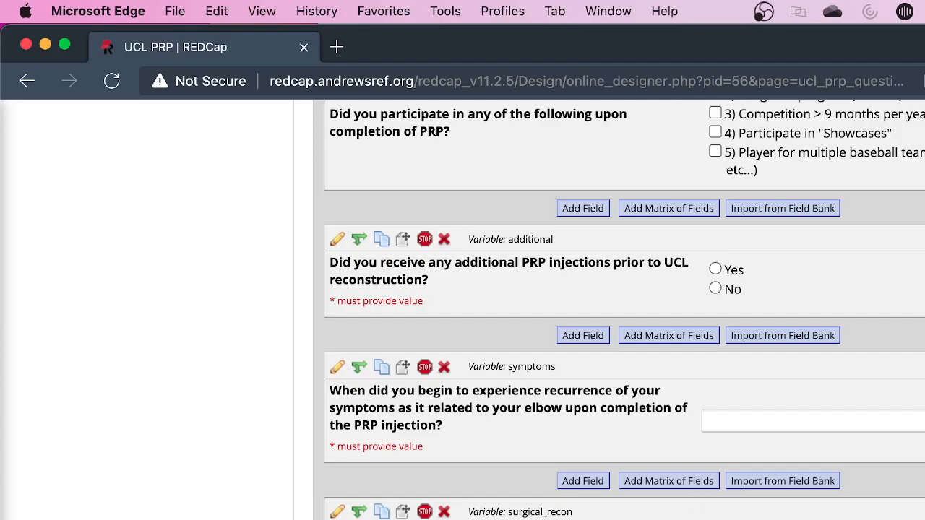
{"action": "scroll", "coordinate": [749, 431], "scroll_direction": "up", "scroll_amount": 15}
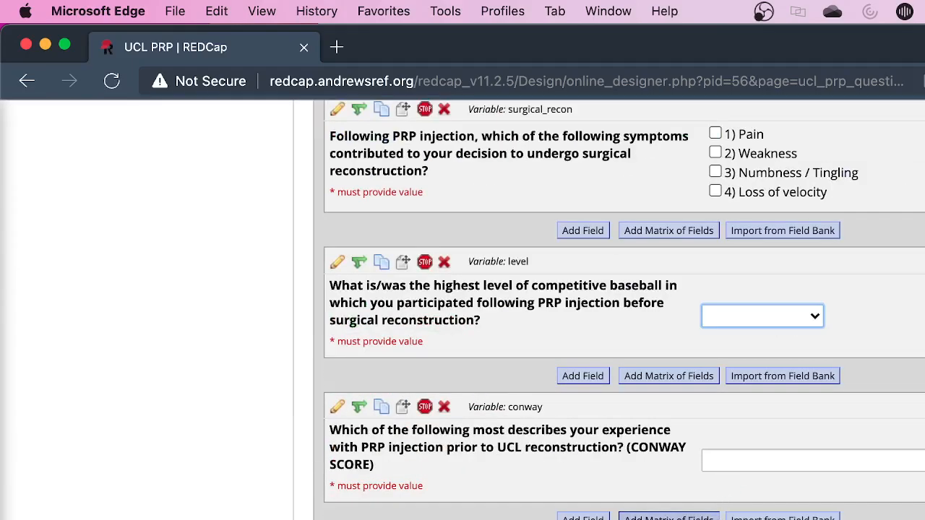
{"action": "key", "text": "super+["}
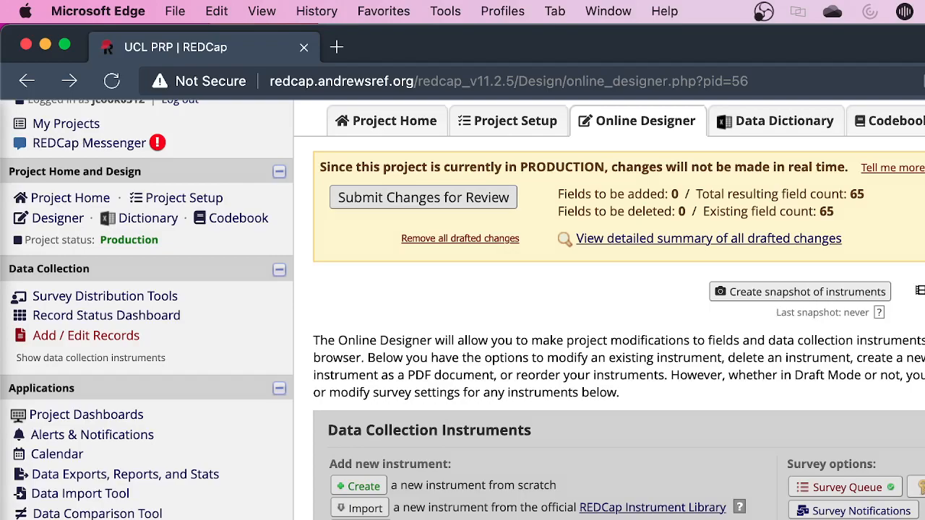
Examine the survey queue conditions for the UCL PRP ICF, Parental ICF, Assent and Questionnaire 1 surveys, and close the setup without saving
{"action": "scroll", "coordinate": [614, 311], "scroll_direction": "up", "scroll_amount": 1}
{"action": "scroll", "coordinate": [614, 311], "scroll_direction": "down", "scroll_amount": 1}
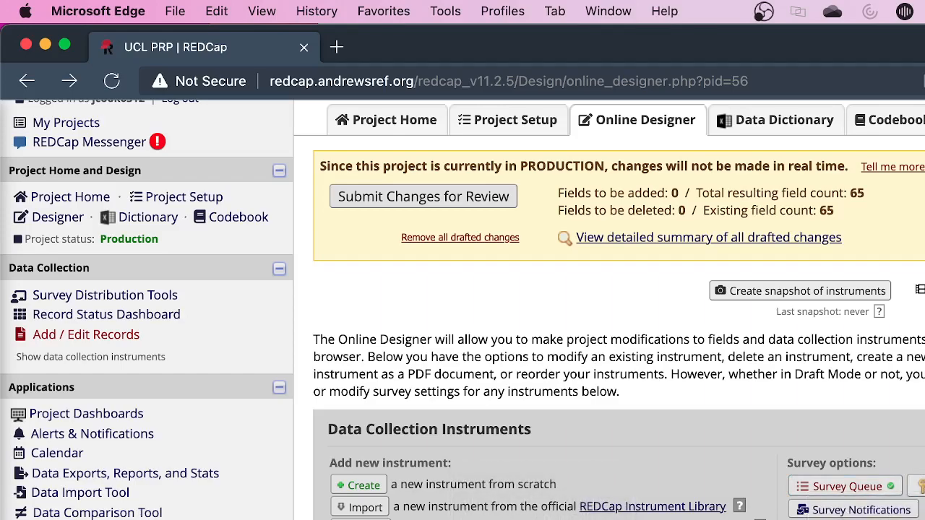
{"action": "left_click", "coordinate": [846, 489]}
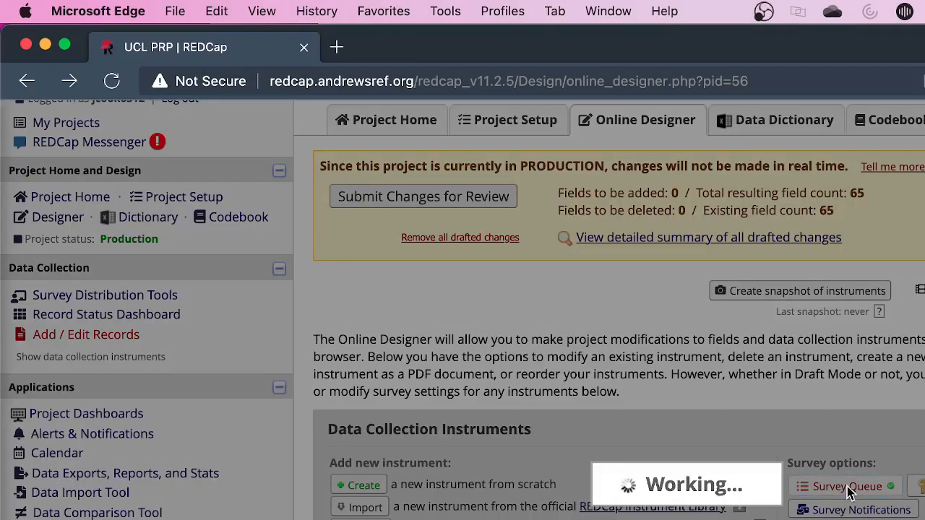
{"action": "scroll", "coordinate": [847, 487], "scroll_direction": "down", "scroll_amount": 3}
{"action": "scroll", "coordinate": [846, 499], "scroll_direction": "down", "scroll_amount": 7}
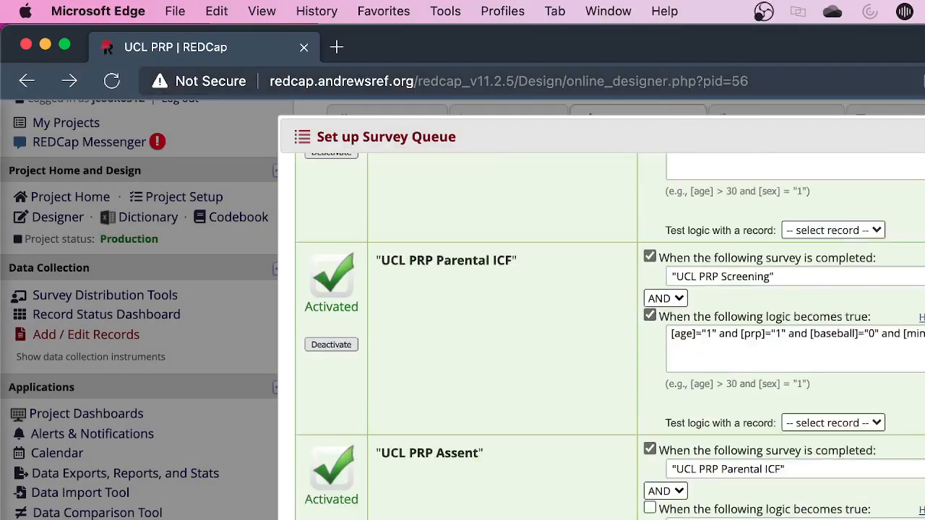
{"action": "scroll", "coordinate": [610, 336], "scroll_direction": "up", "scroll_amount": 12}
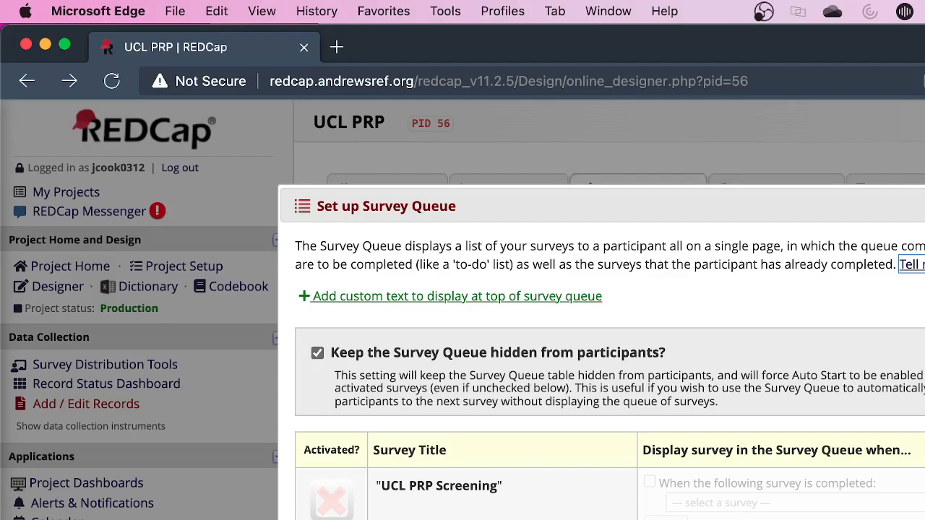
{"action": "scroll", "coordinate": [610, 372], "scroll_direction": "down", "scroll_amount": 6}
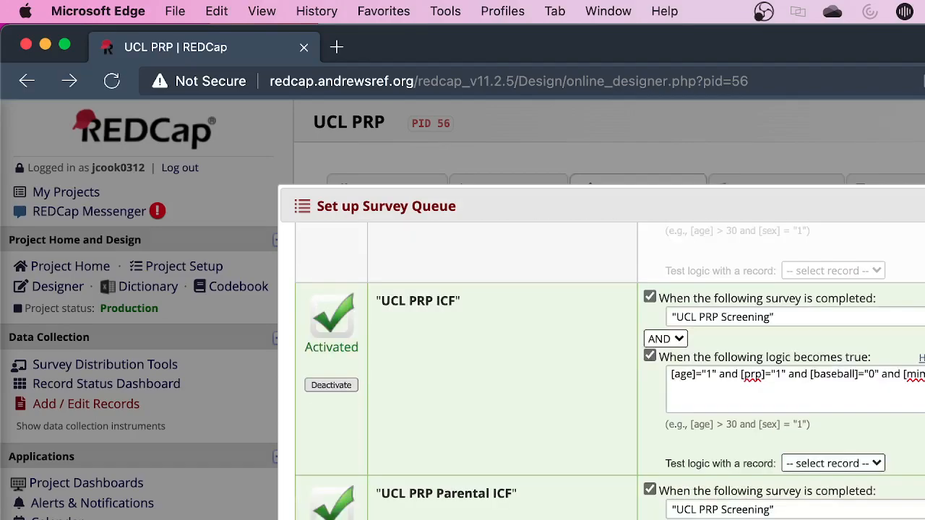
{"action": "scroll", "coordinate": [609, 371], "scroll_direction": "down", "scroll_amount": 5}
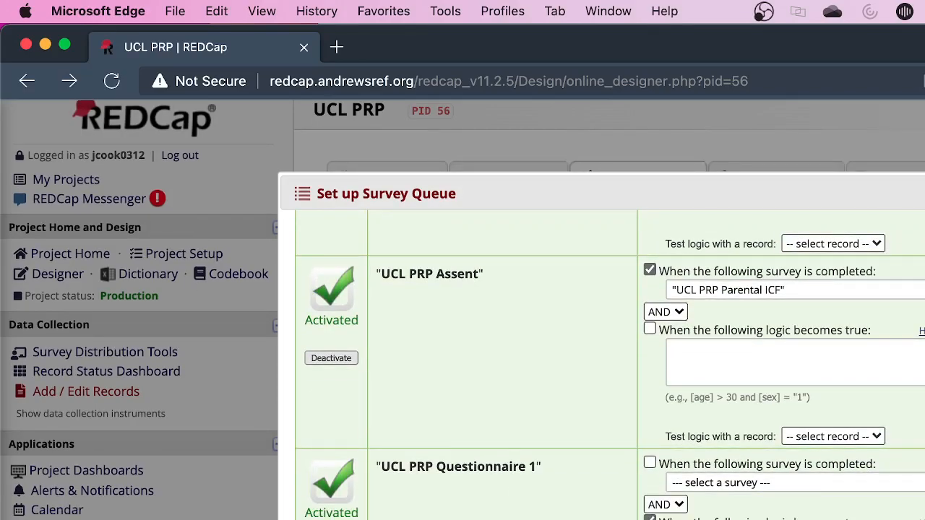
{"action": "scroll", "coordinate": [609, 365], "scroll_direction": "up", "scroll_amount": 5}
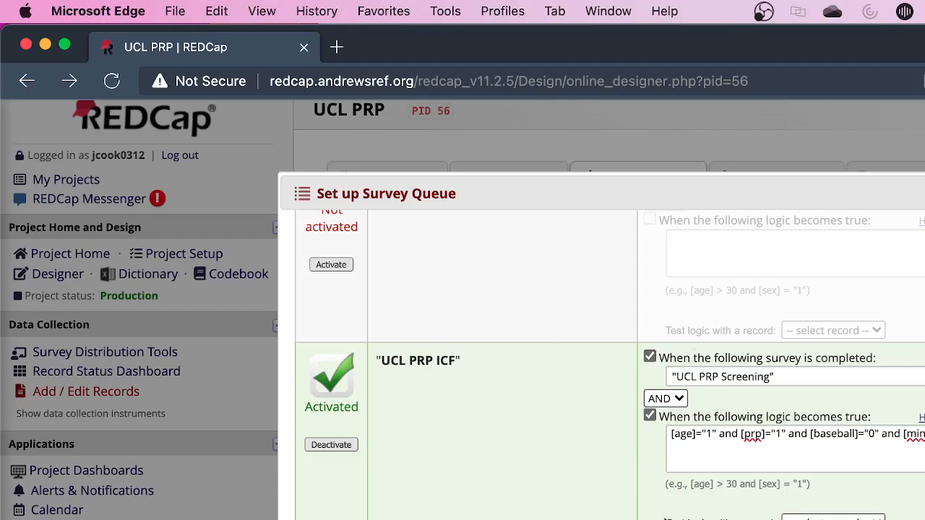
{"action": "scroll", "coordinate": [635, 514], "scroll_direction": "down", "scroll_amount": 5}
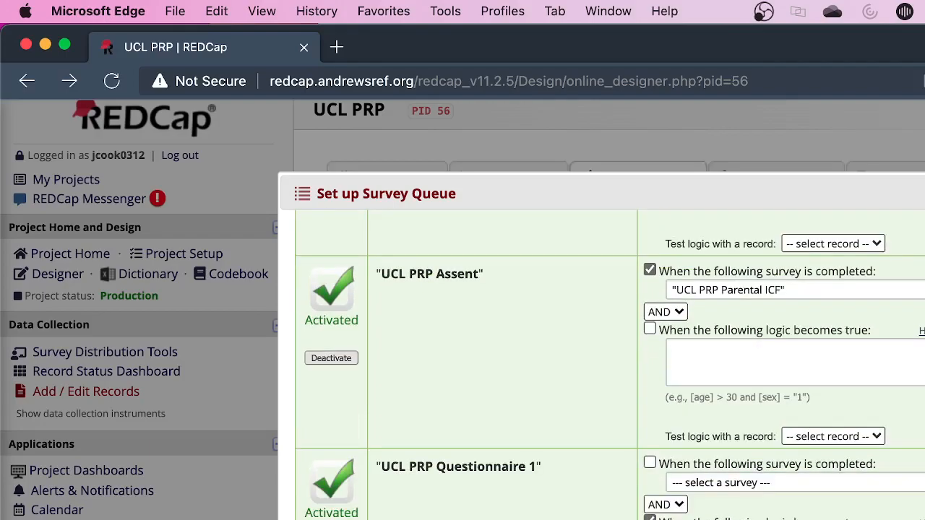
{"action": "key", "text": "Escape"}
{"action": "scroll", "coordinate": [609, 310], "scroll_direction": "up", "scroll_amount": 1}
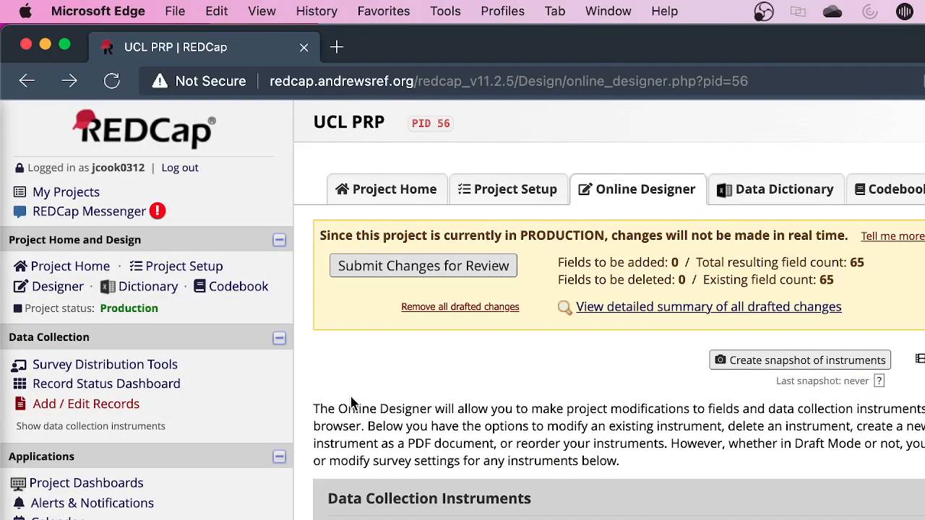
Open the Survey Distribution Tools and review the public survey link, participant list and survey invitation log options
{"action": "left_click", "coordinate": [76, 367]}
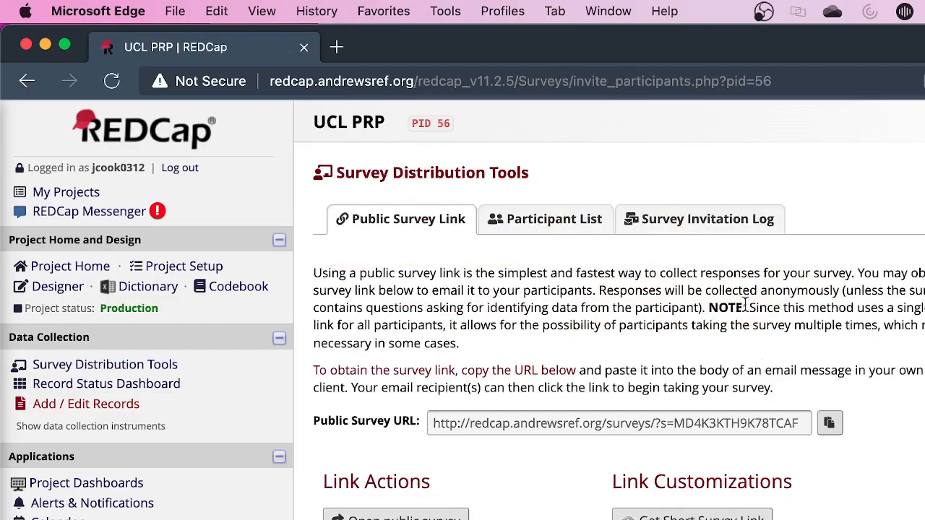
{"action": "left_click", "coordinate": [574, 229]}
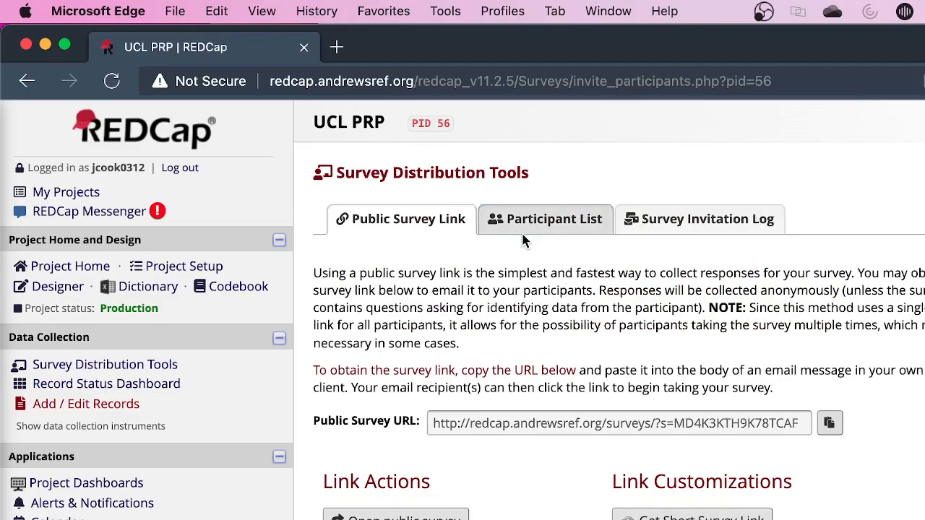
{"action": "left_click", "coordinate": [542, 219]}
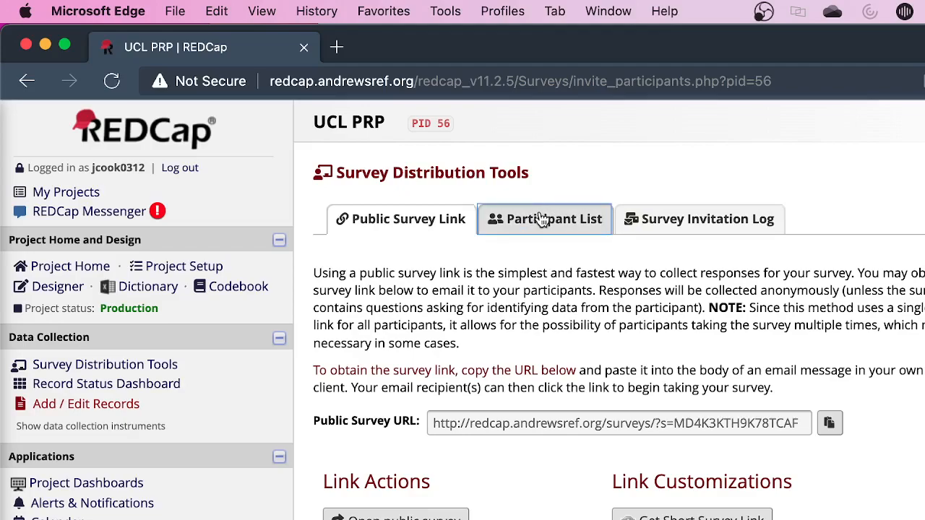
{"action": "left_click", "coordinate": [652, 219]}
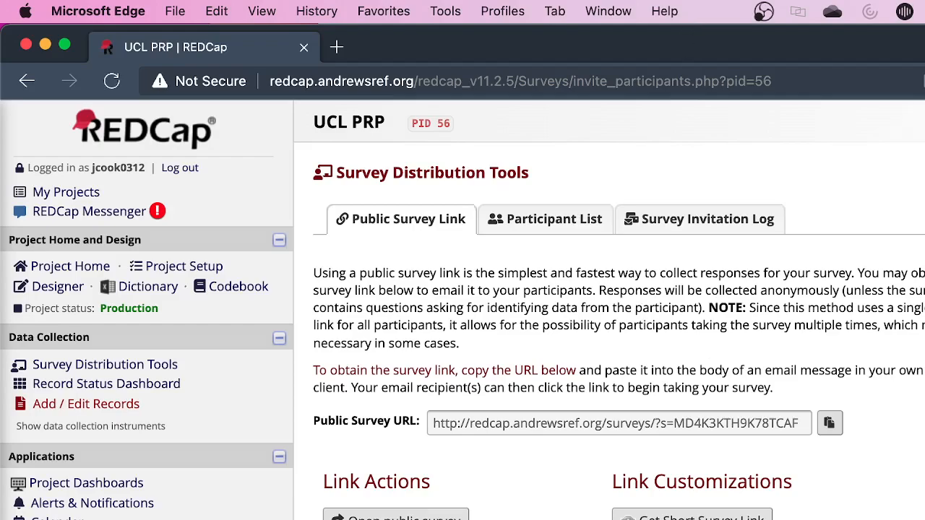
Open the Record Status Dashboard and examine each record's completion status across the screening, consent, assent and questionnaire instruments
{"action": "left_click", "coordinate": [119, 389]}
{"action": "left_click", "coordinate": [93, 388]}
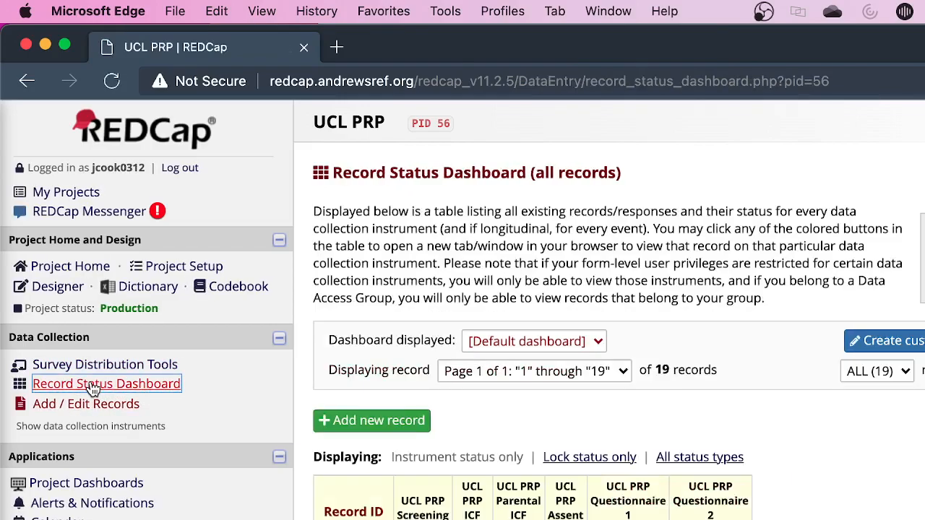
{"action": "scroll", "coordinate": [107, 419], "scroll_direction": "down", "scroll_amount": 5}
{"action": "scroll", "coordinate": [373, 419], "scroll_direction": "up", "scroll_amount": 1}
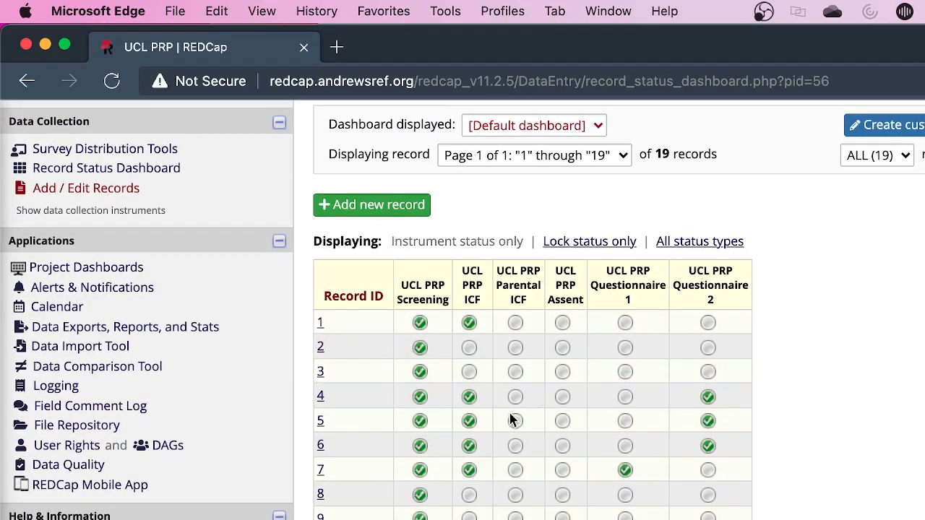
{"action": "scroll", "coordinate": [462, 309], "scroll_direction": "up", "scroll_amount": 1}
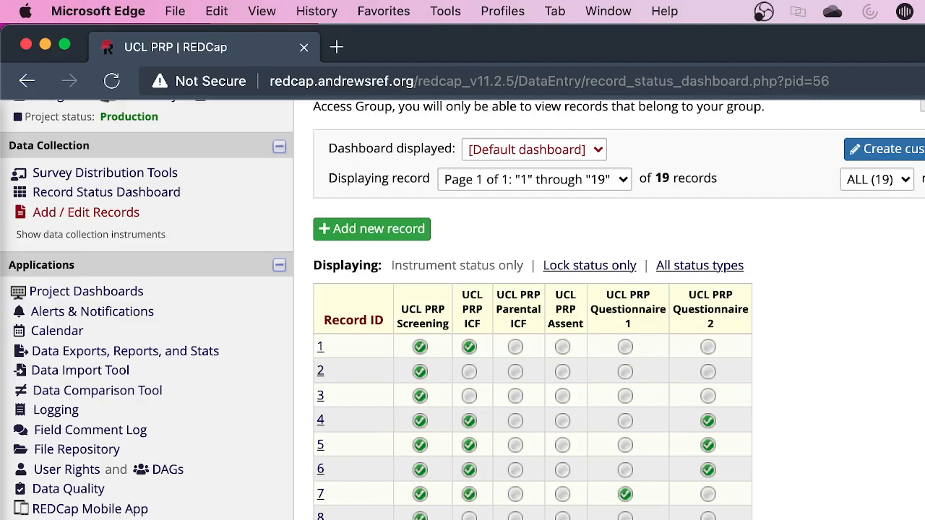
{"action": "scroll", "coordinate": [531, 310], "scroll_direction": "up", "scroll_amount": 3}
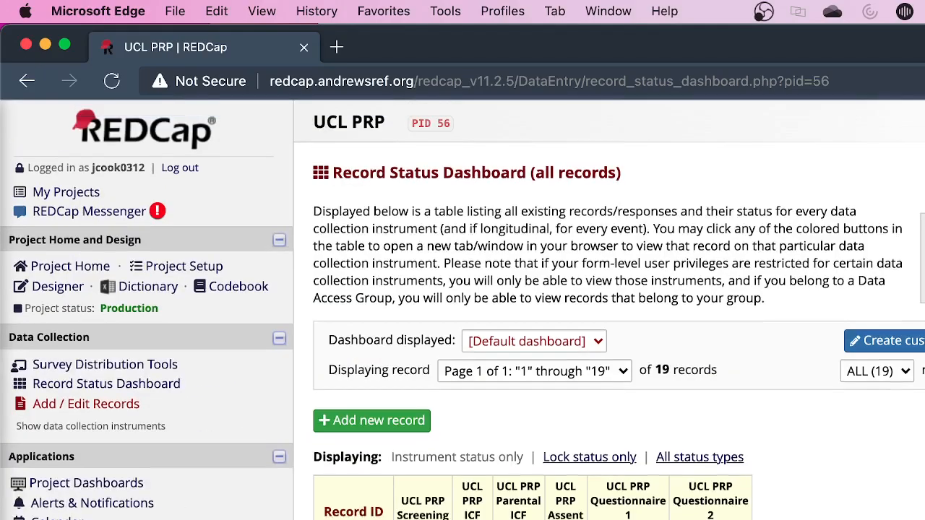
{"action": "scroll", "coordinate": [531, 311], "scroll_direction": "down", "scroll_amount": 3}
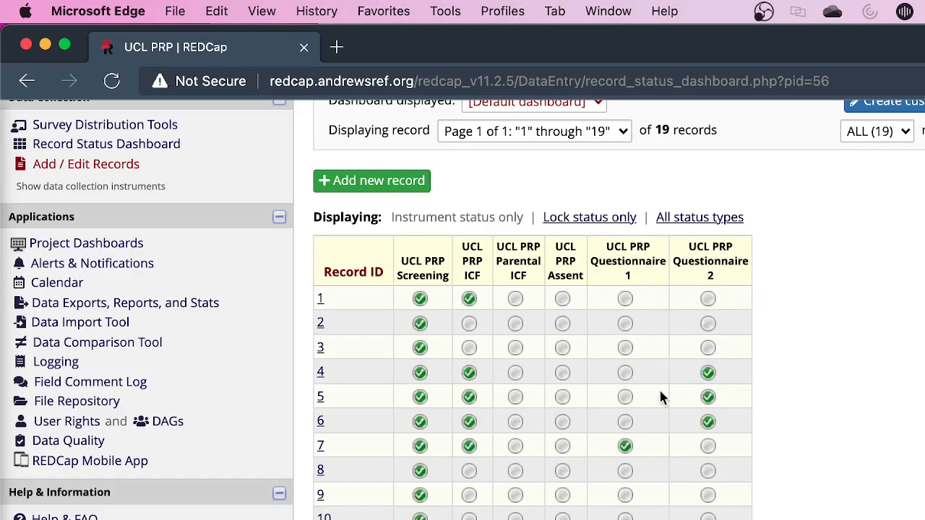
{"action": "scroll", "coordinate": [690, 425], "scroll_direction": "up", "scroll_amount": 5}
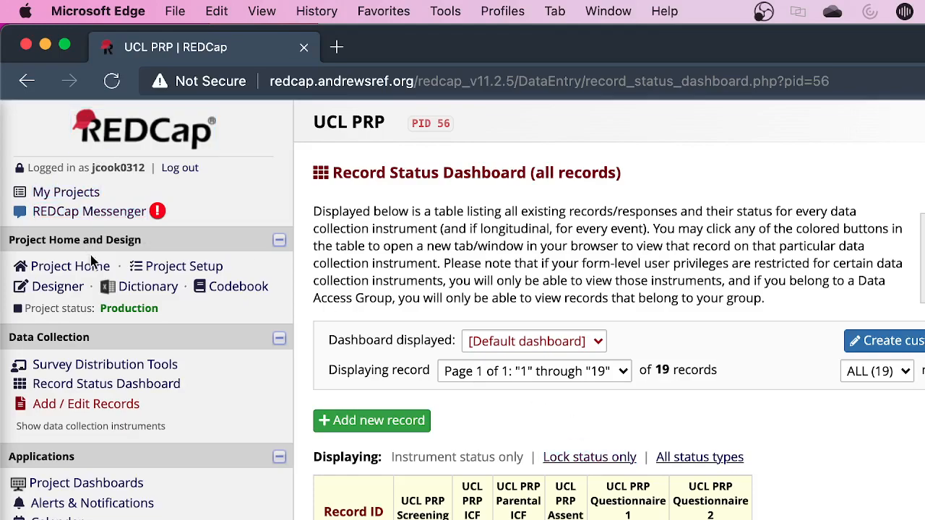
{"action": "scroll", "coordinate": [158, 432], "scroll_direction": "down", "scroll_amount": 2}
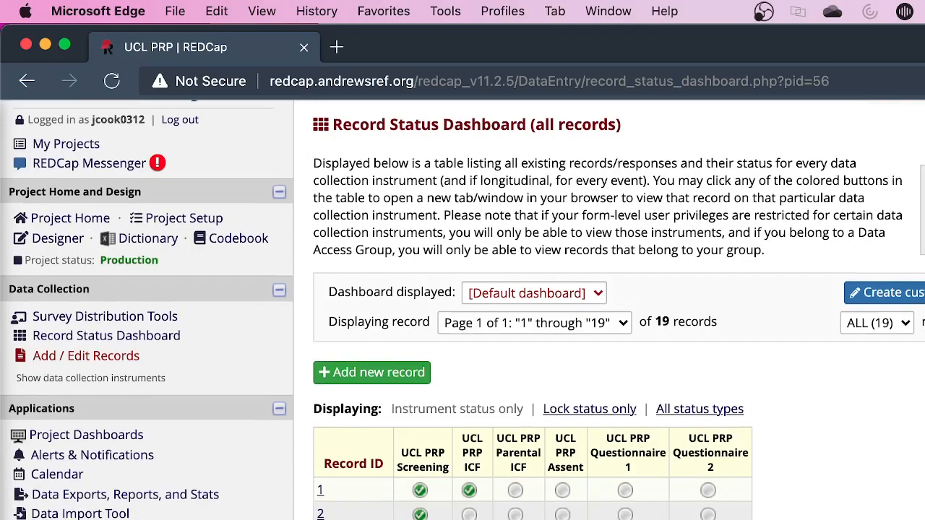
{"action": "scroll", "coordinate": [462, 311], "scroll_direction": "up", "scroll_amount": 2}
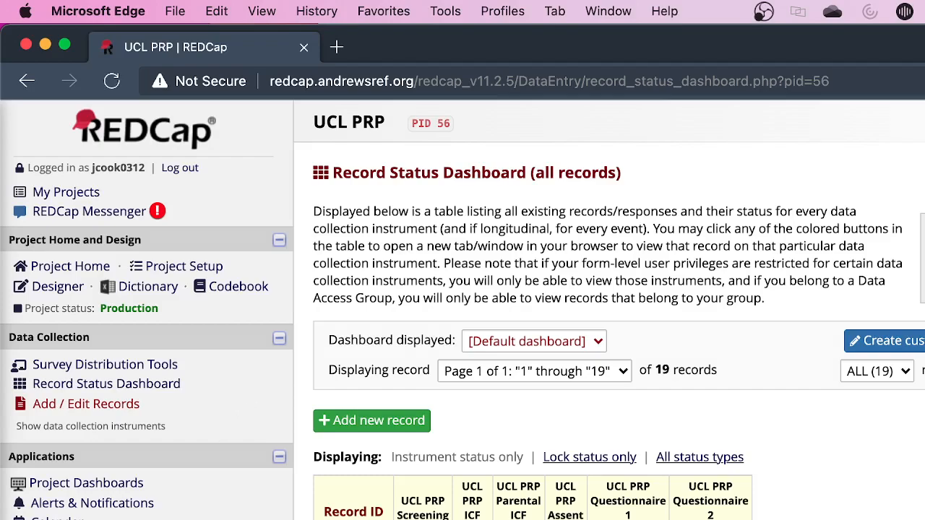
{"action": "scroll", "coordinate": [462, 309], "scroll_direction": "down", "scroll_amount": 5}
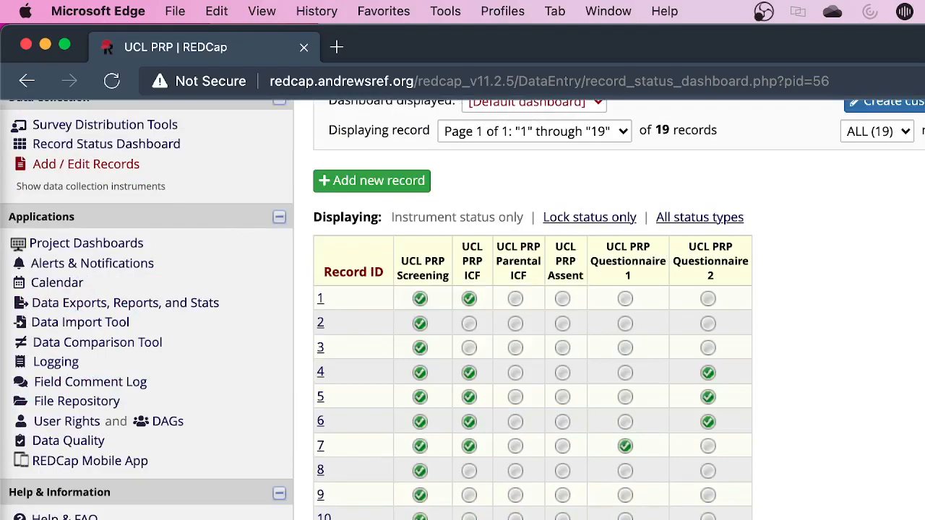
{"action": "scroll", "coordinate": [462, 309], "scroll_direction": "up", "scroll_amount": 5}
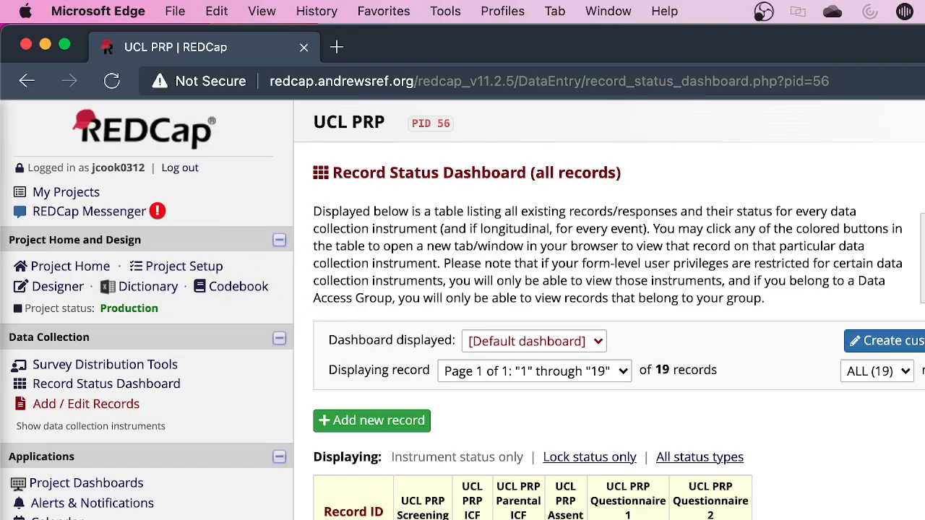
{"action": "key", "text": "F11"}
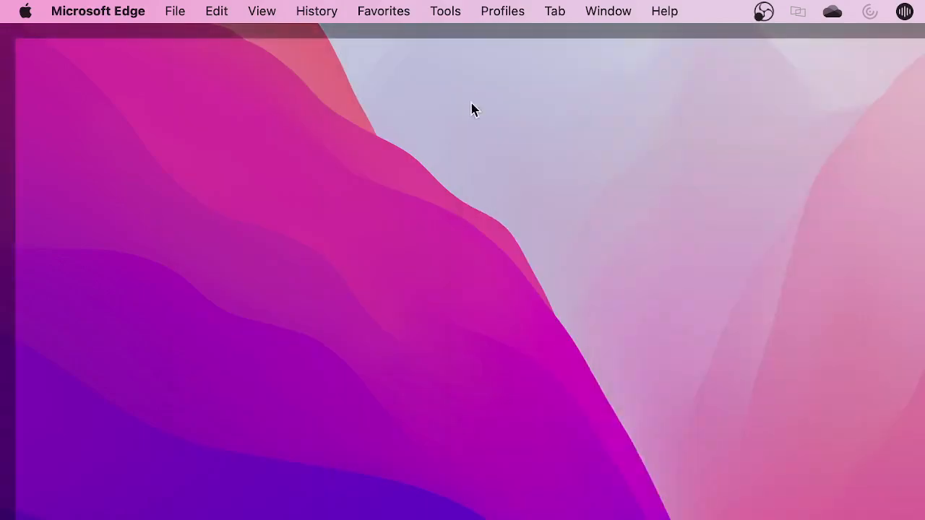
{"action": "key", "text": "F11"}
{"action": "scroll", "coordinate": [378, 515], "scroll_direction": "down", "scroll_amount": 1}
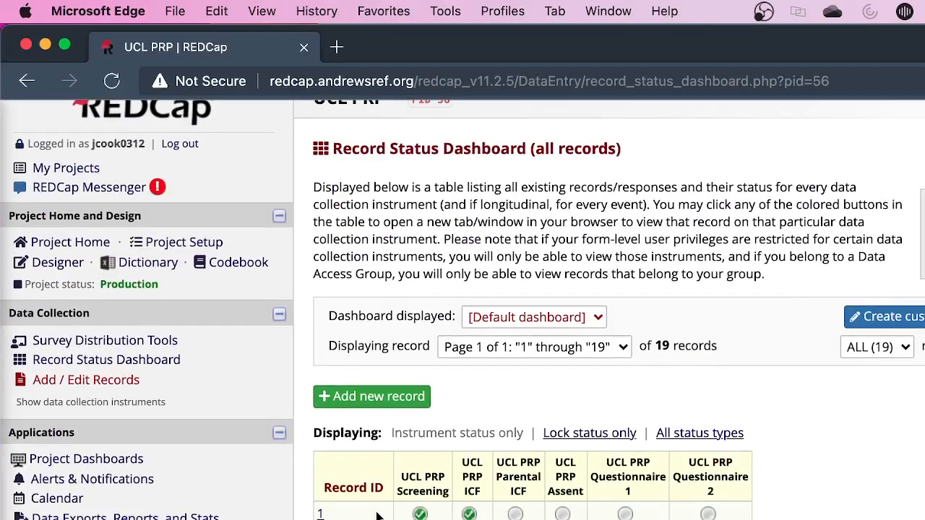
{"action": "scroll", "coordinate": [375, 513], "scroll_direction": "up", "scroll_amount": 1}
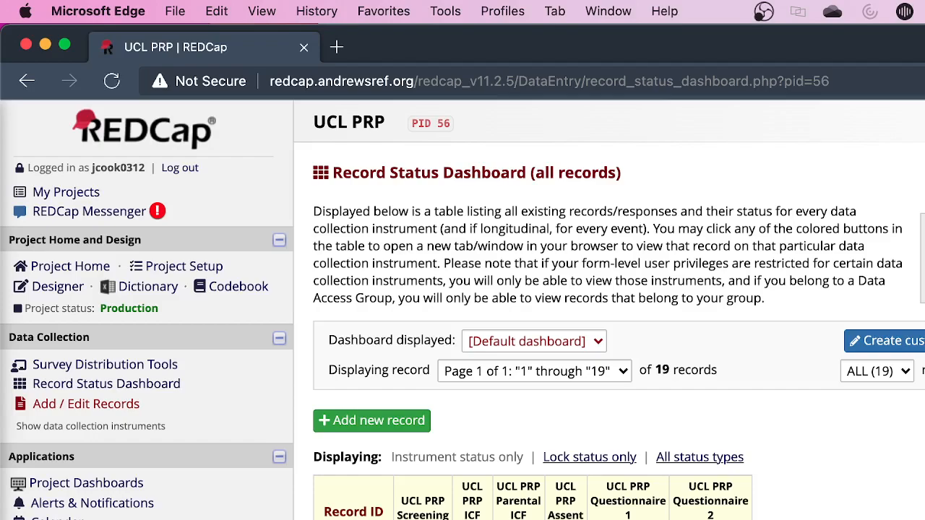
{"action": "scroll", "coordinate": [390, 420], "scroll_direction": "down", "scroll_amount": 1}
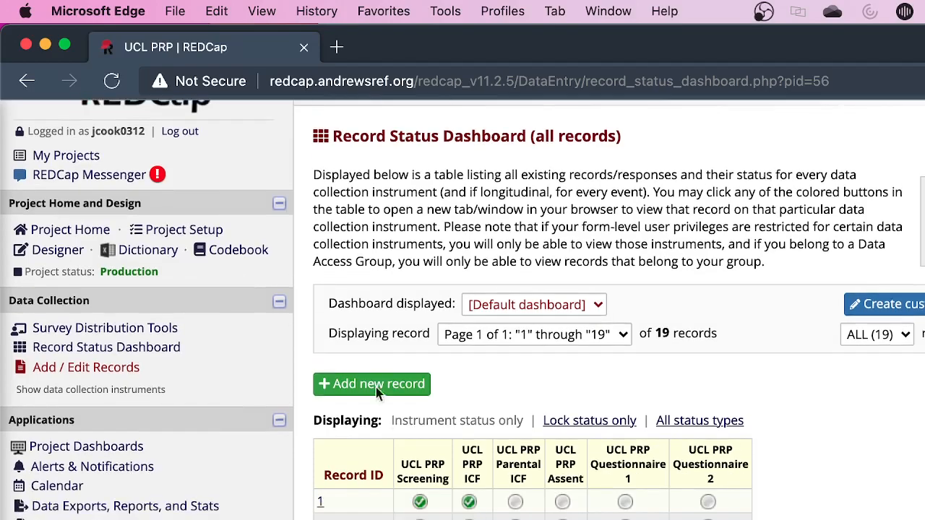
{"action": "scroll", "coordinate": [462, 310], "scroll_direction": "up", "scroll_amount": 1}
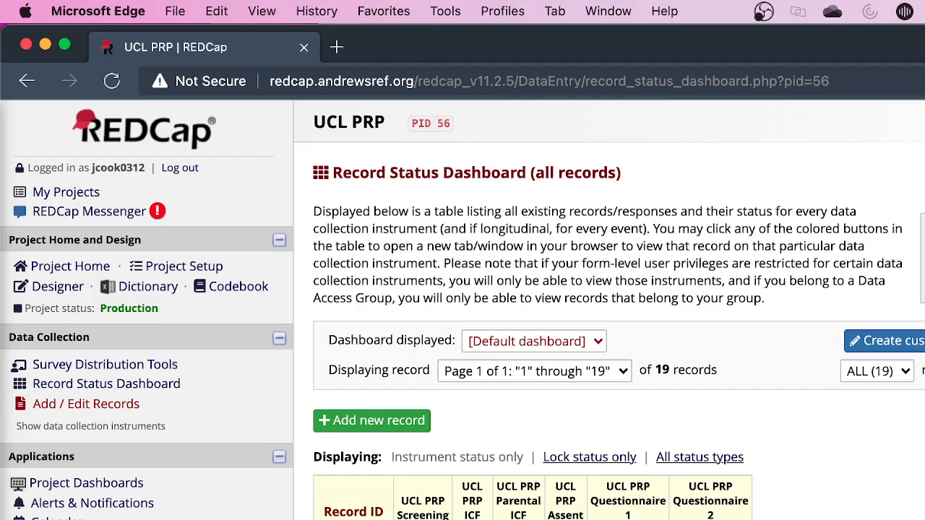
{"action": "scroll", "coordinate": [266, 105], "scroll_direction": "down", "scroll_amount": 1}
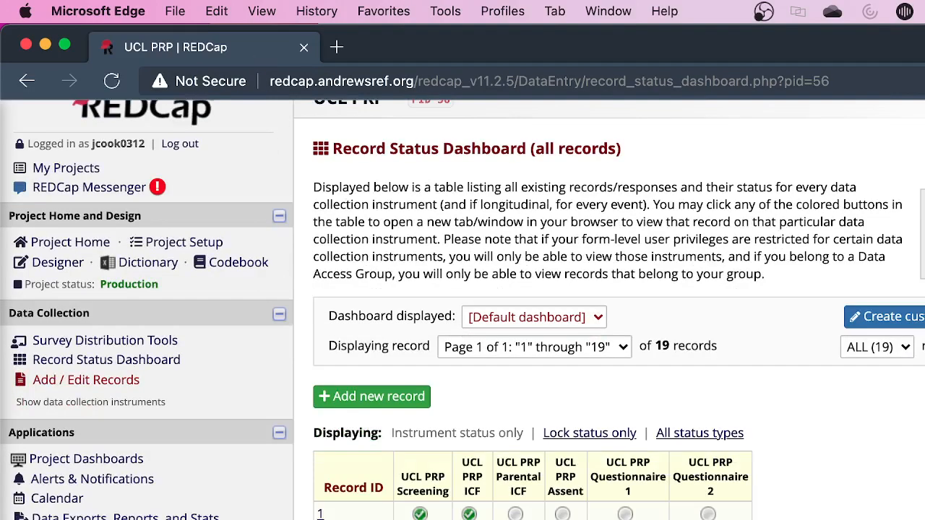
{"action": "scroll", "coordinate": [551, 505], "scroll_direction": "up", "scroll_amount": 1}
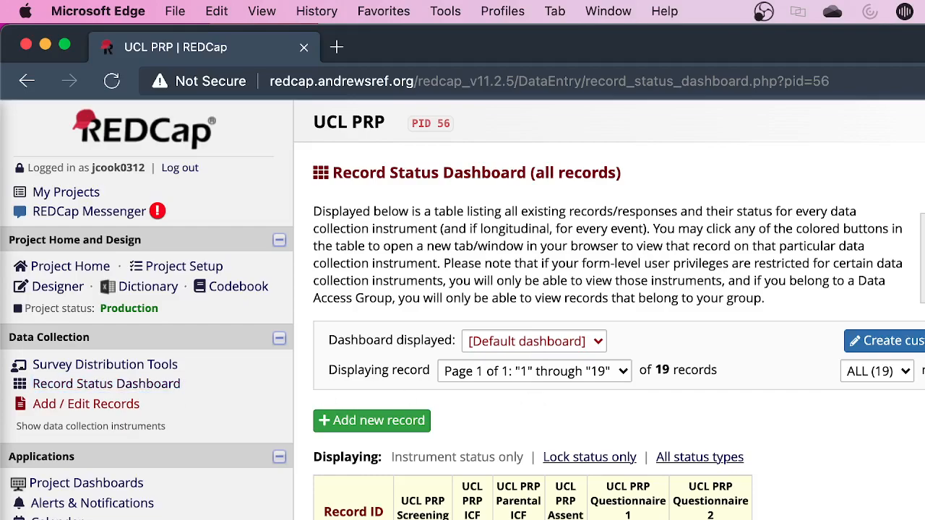